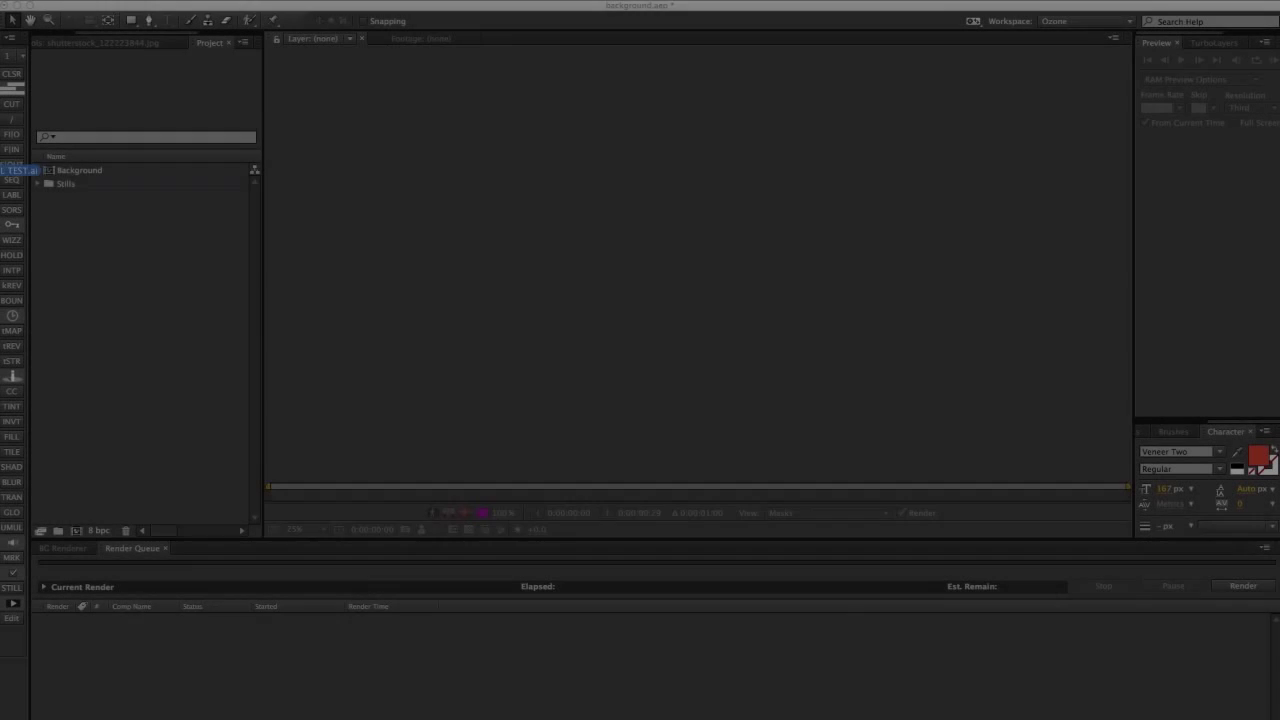
- Import TML TEST.ai as a composition with Layer Size footage dimensions
drag(14, 171, 137, 258)
click(620, 150)
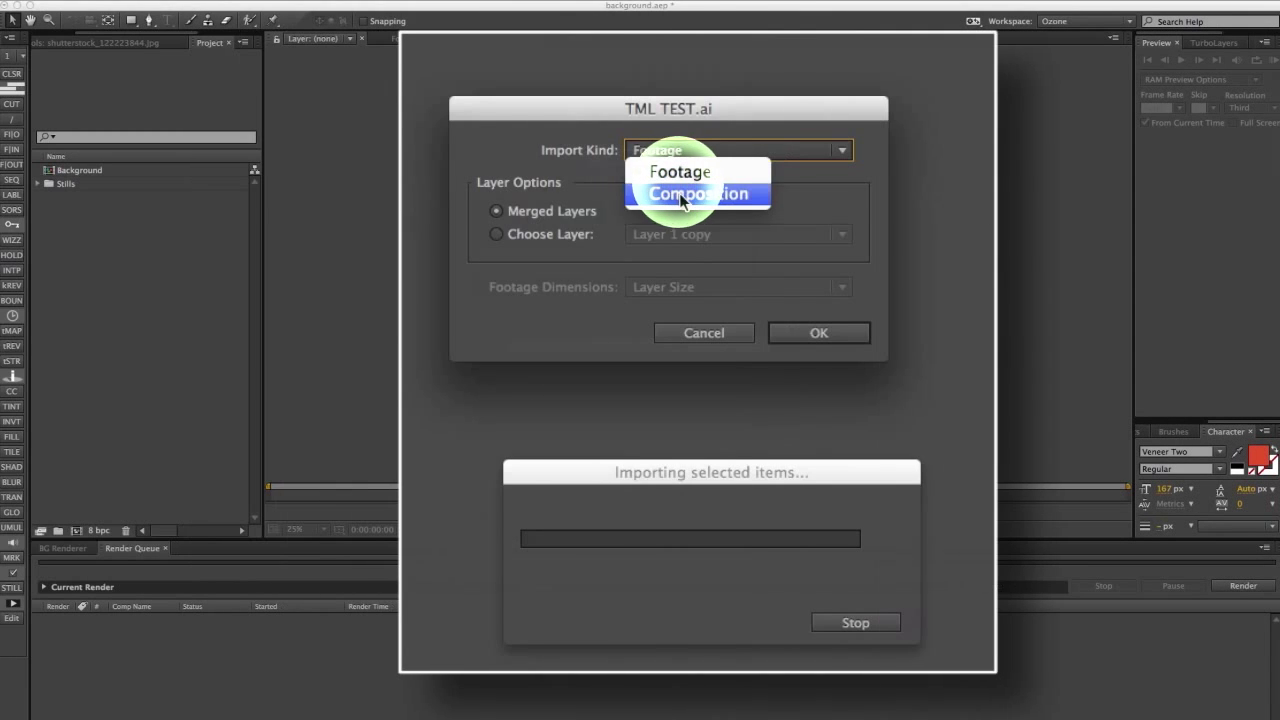
click(683, 195)
click(697, 288)
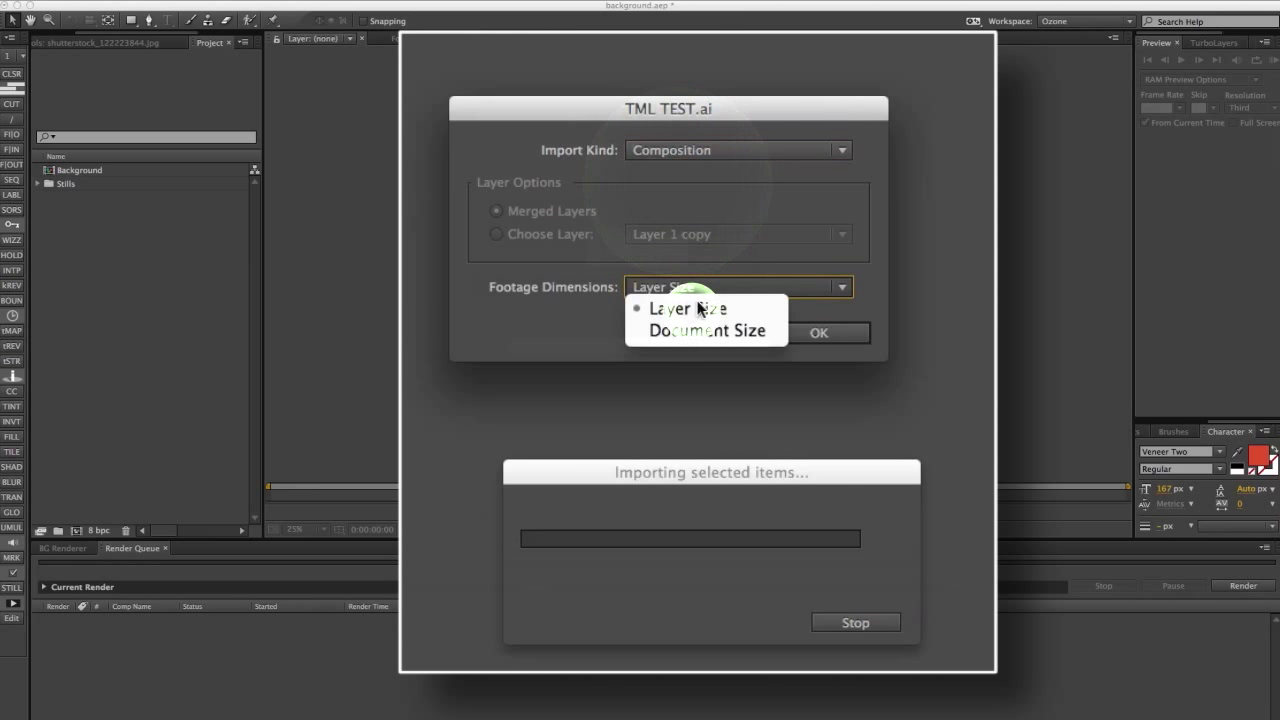
click(700, 306)
click(818, 333)
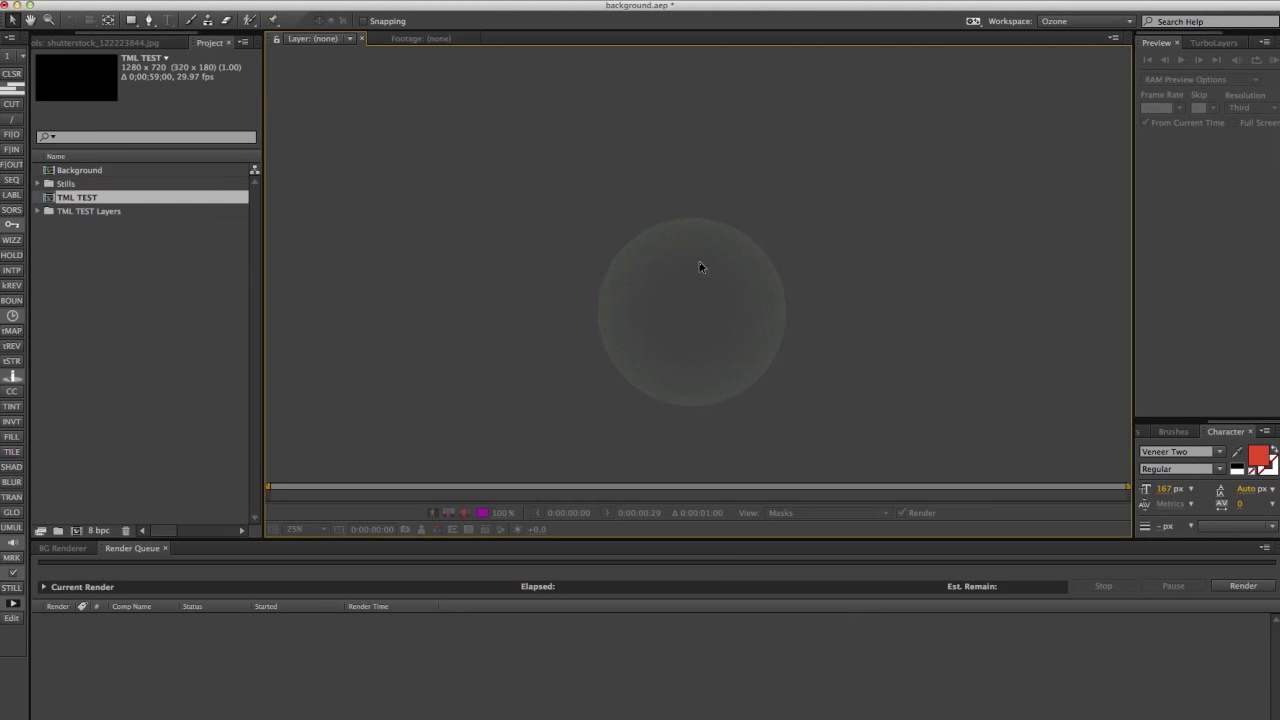
- Import LAYERMONKEY ART.psd as a Composition – Retain Layer Sizes
drag(15, 252, 80, 286)
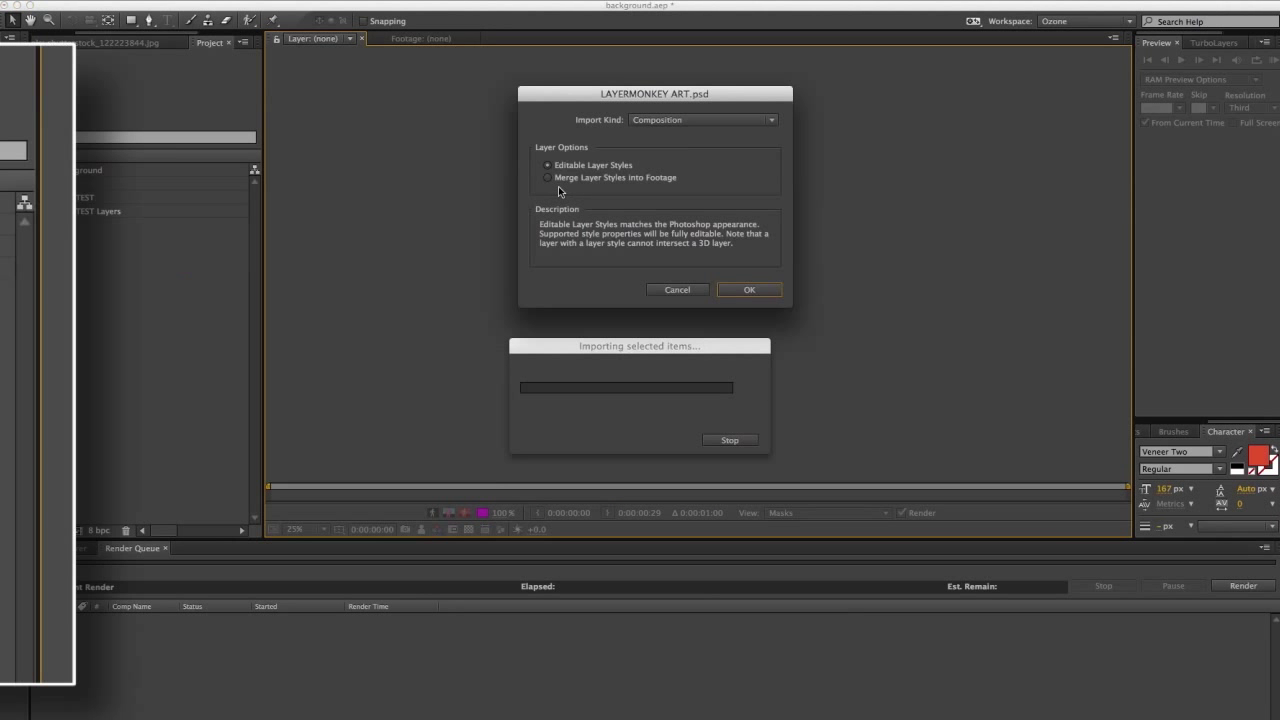
click(644, 123)
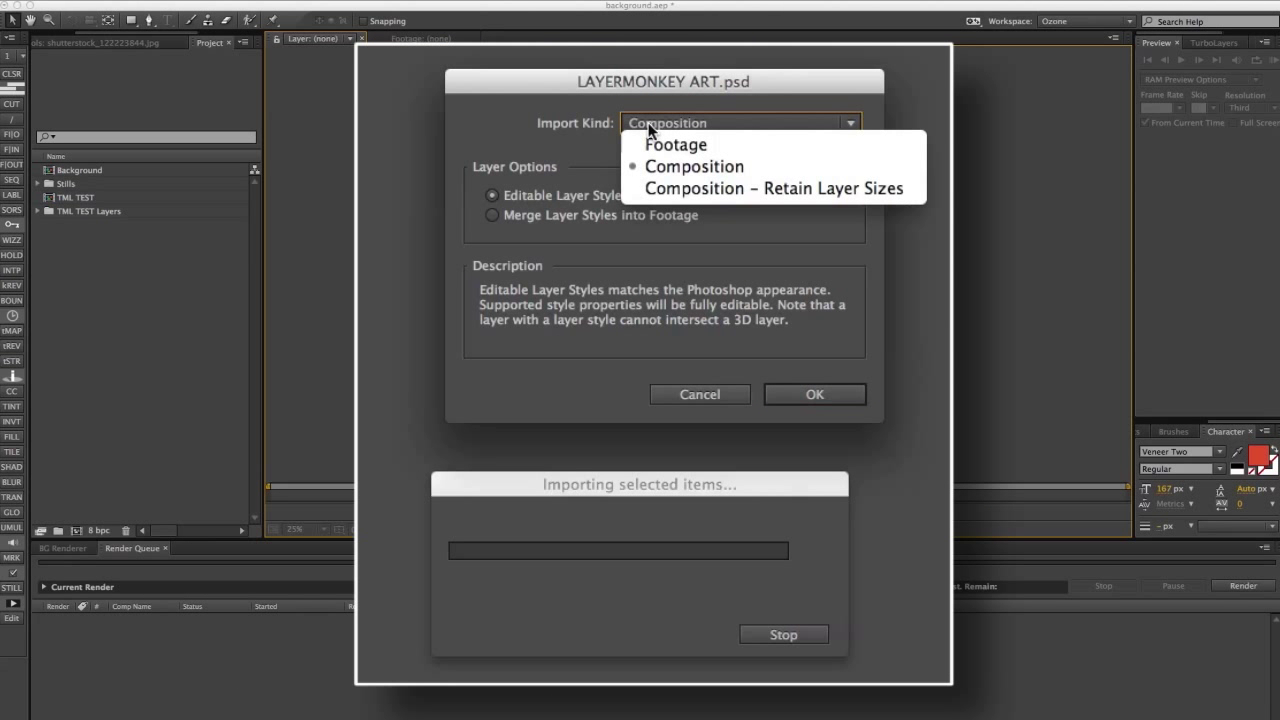
click(700, 188)
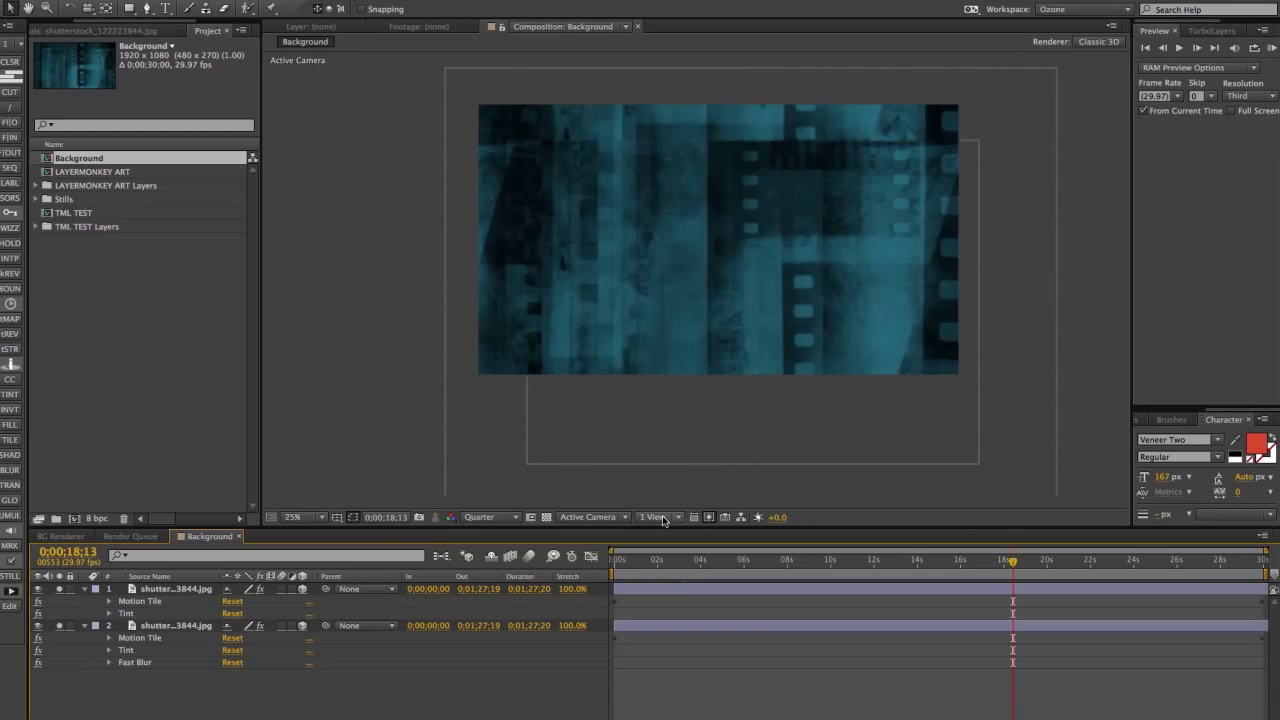
click(577, 520)
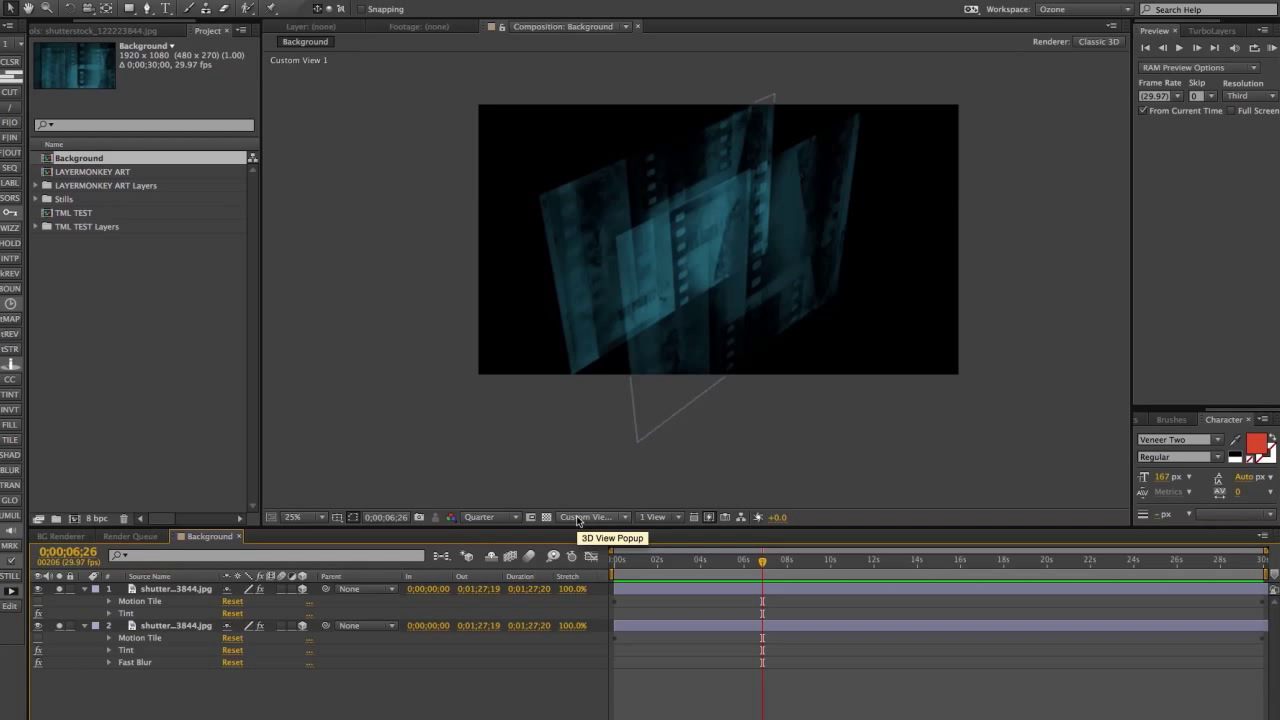
click(577, 520)
click(611, 529)
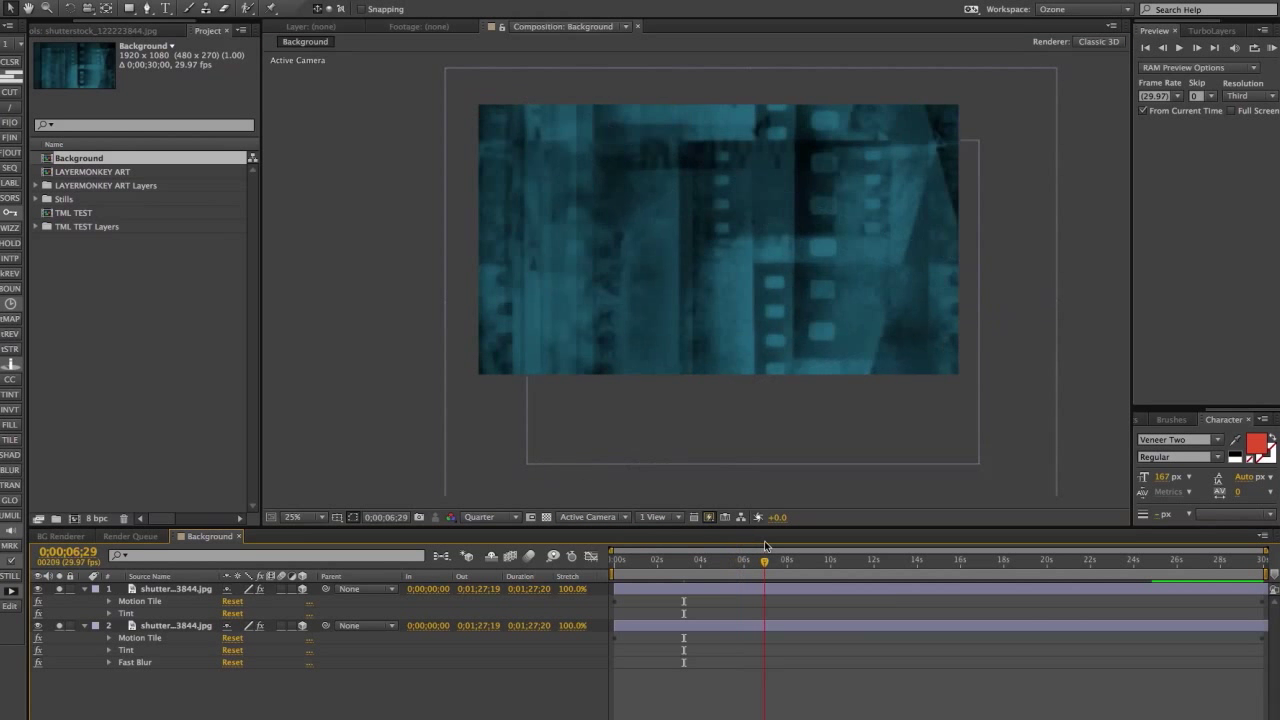
key(space)
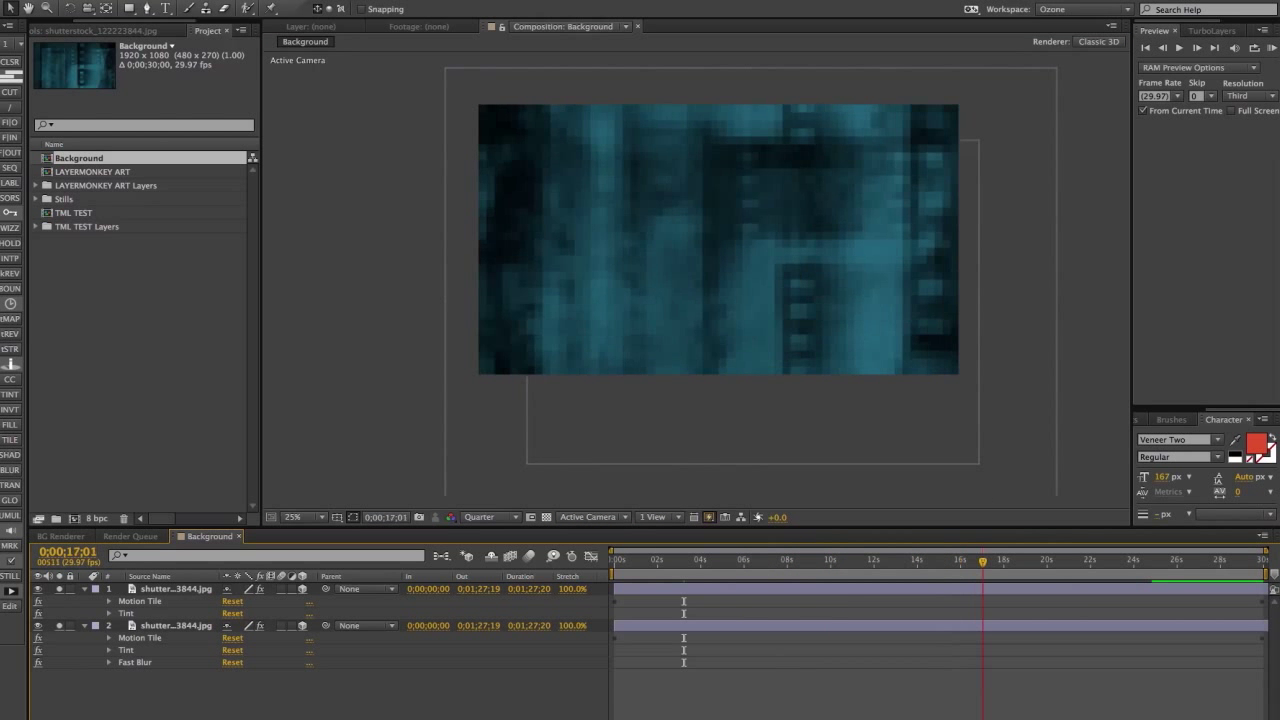
click(740, 560)
- At about four seconds, drag the six TML TEST.ai word layers into the Background composition
drag(727, 565, 693, 565)
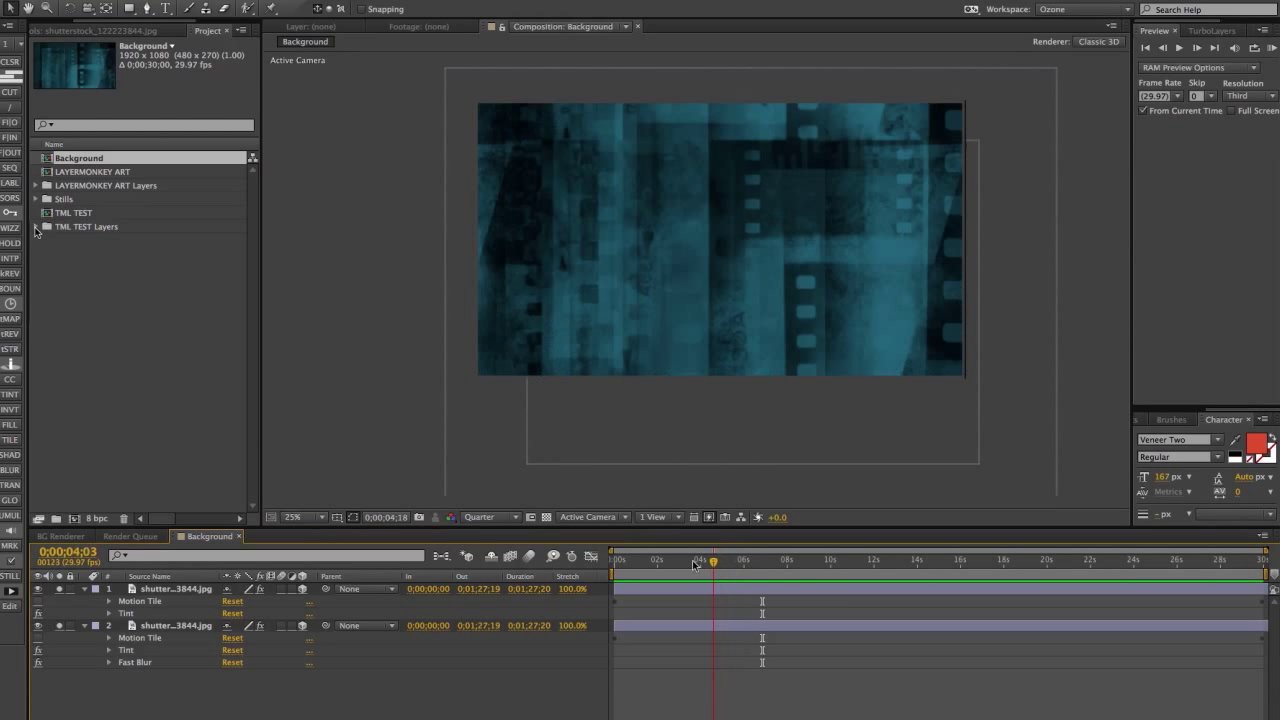
drag(57, 258, 68, 310)
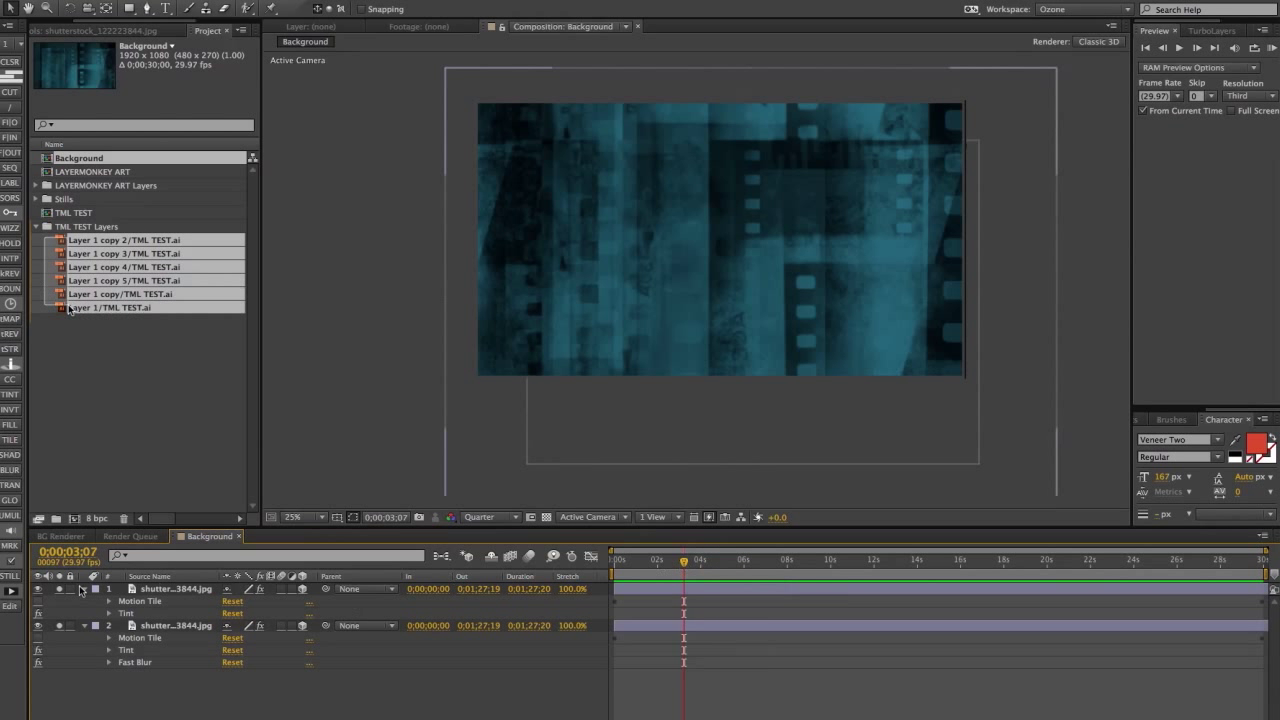
drag(62, 243, 707, 233)
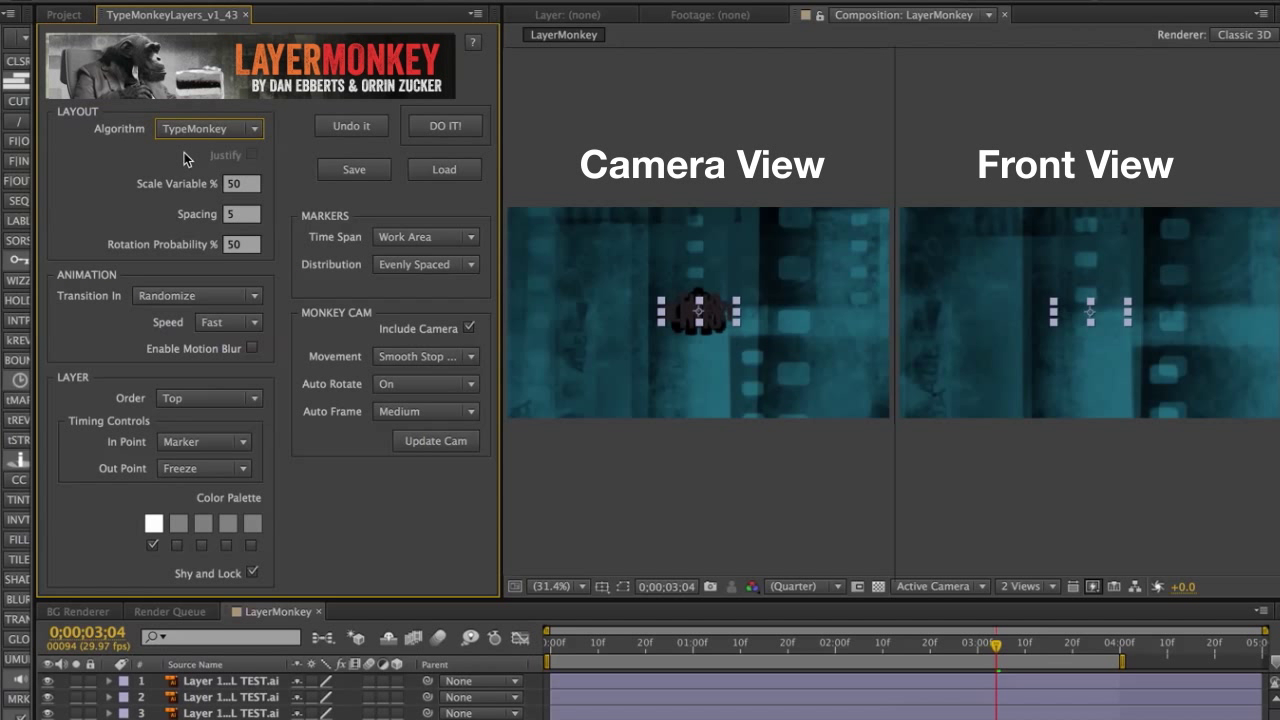
- Set the LayerMonkey Algorithm to TypeMonkey and run DO IT! twice
click(207, 129)
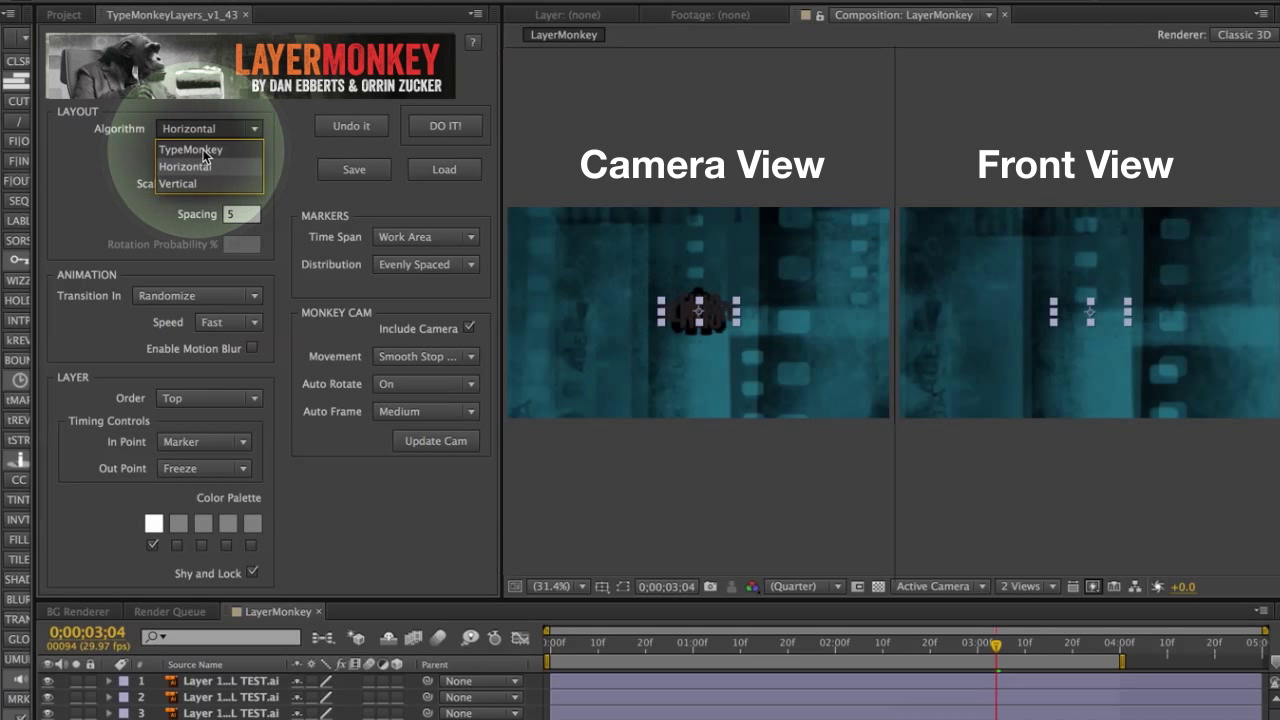
click(204, 151)
click(437, 125)
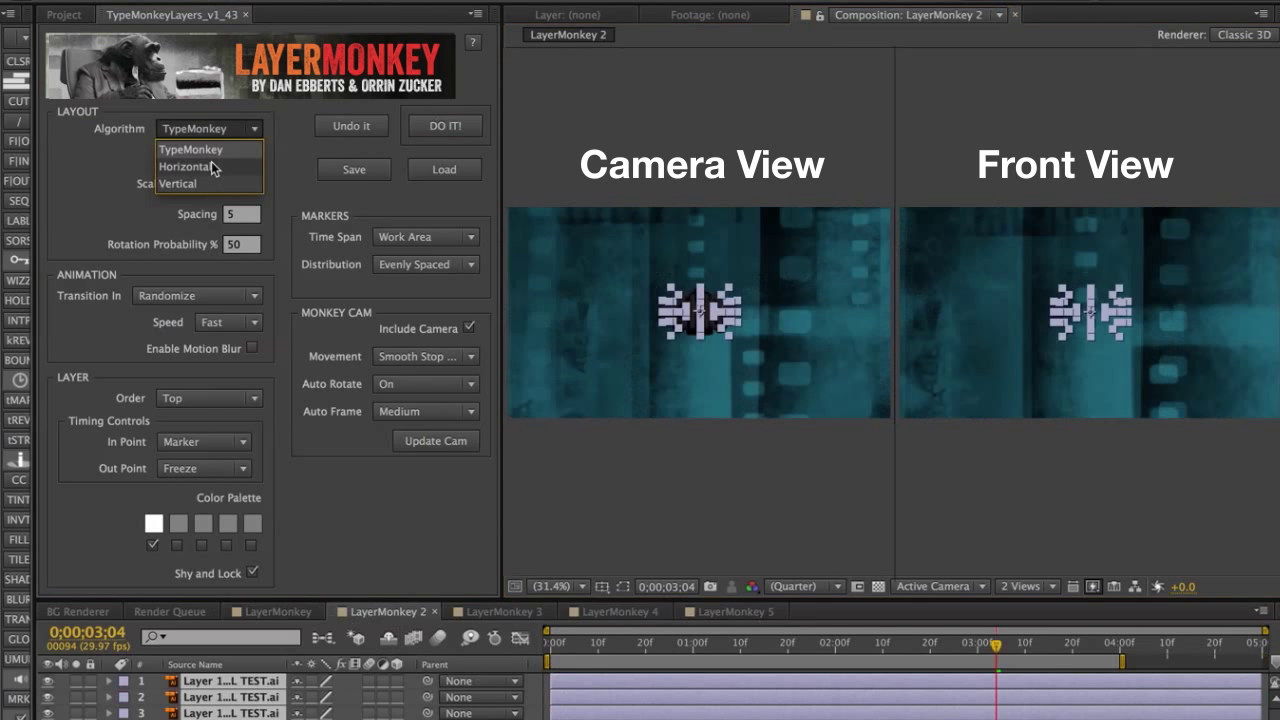
click(440, 127)
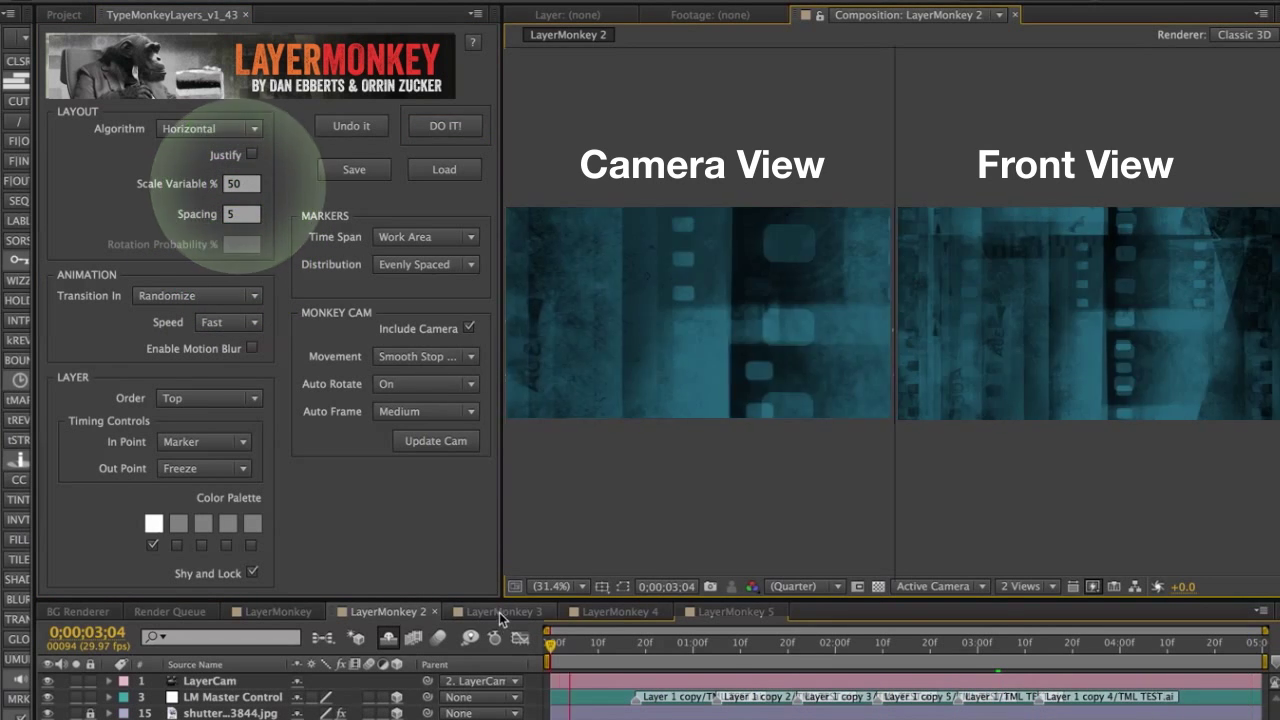
- In LayerMonkey 3, generate a Vertical word layout
click(498, 611)
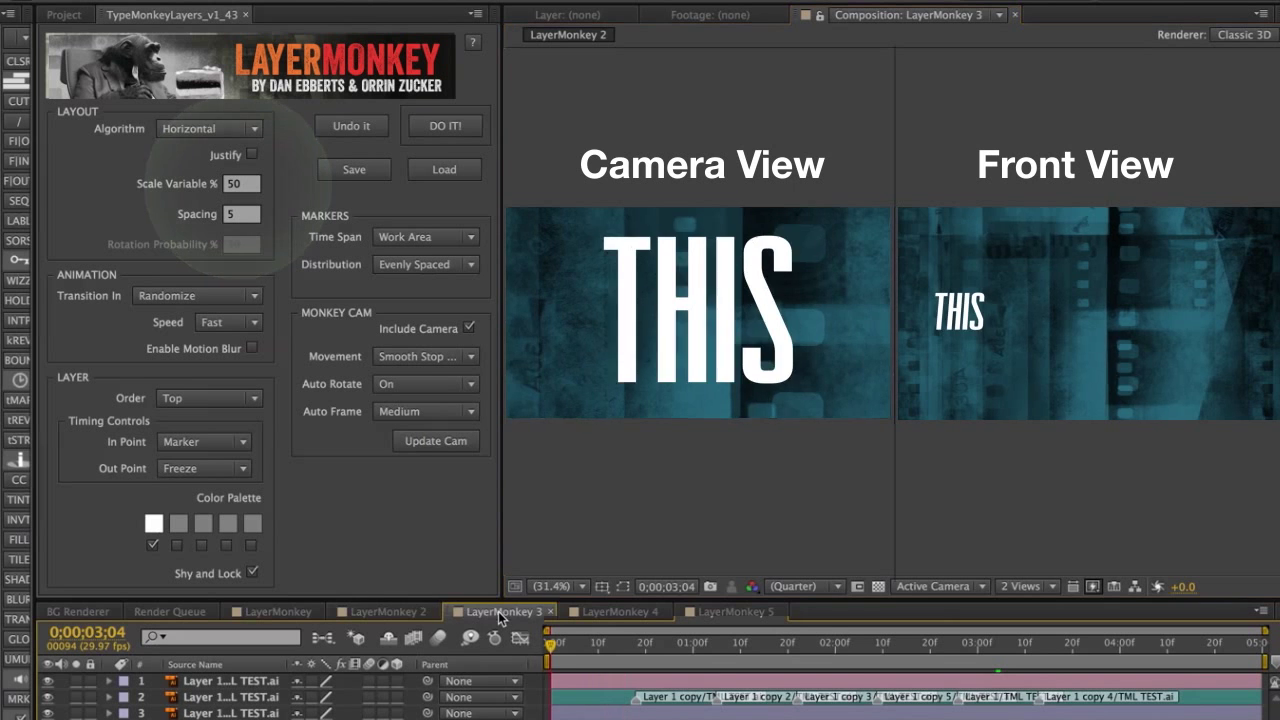
click(193, 119)
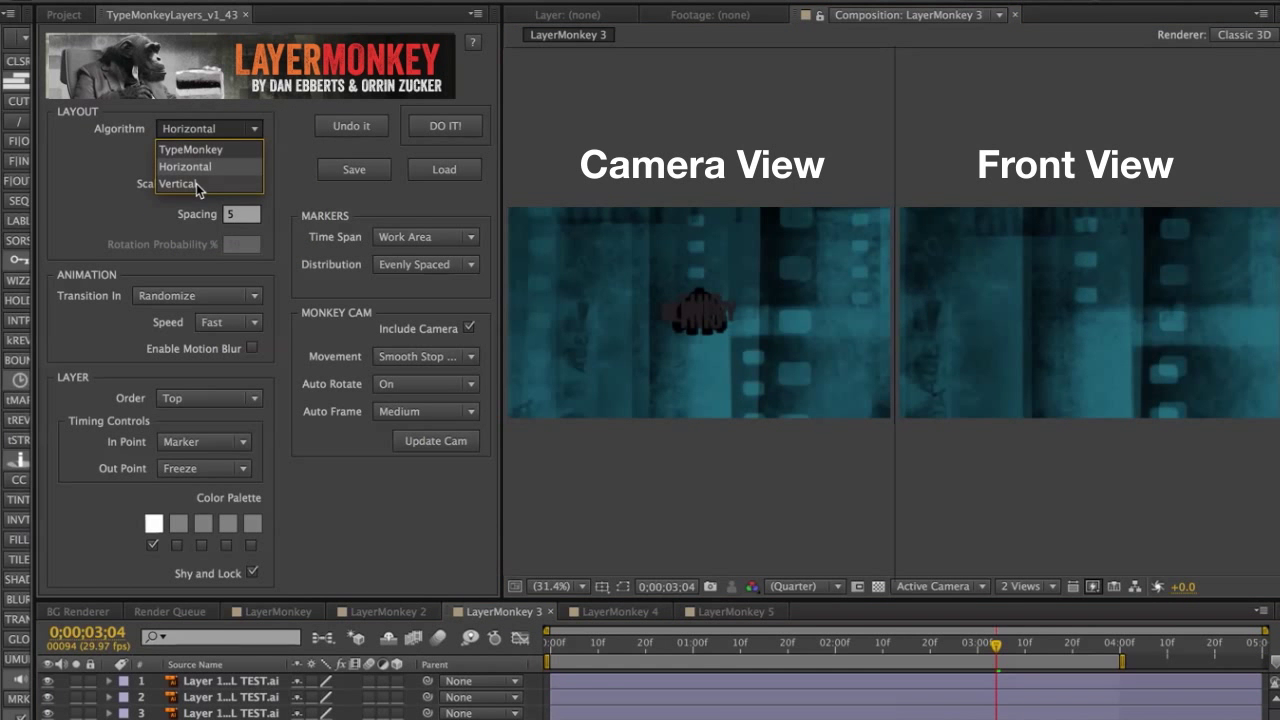
click(196, 183)
click(440, 126)
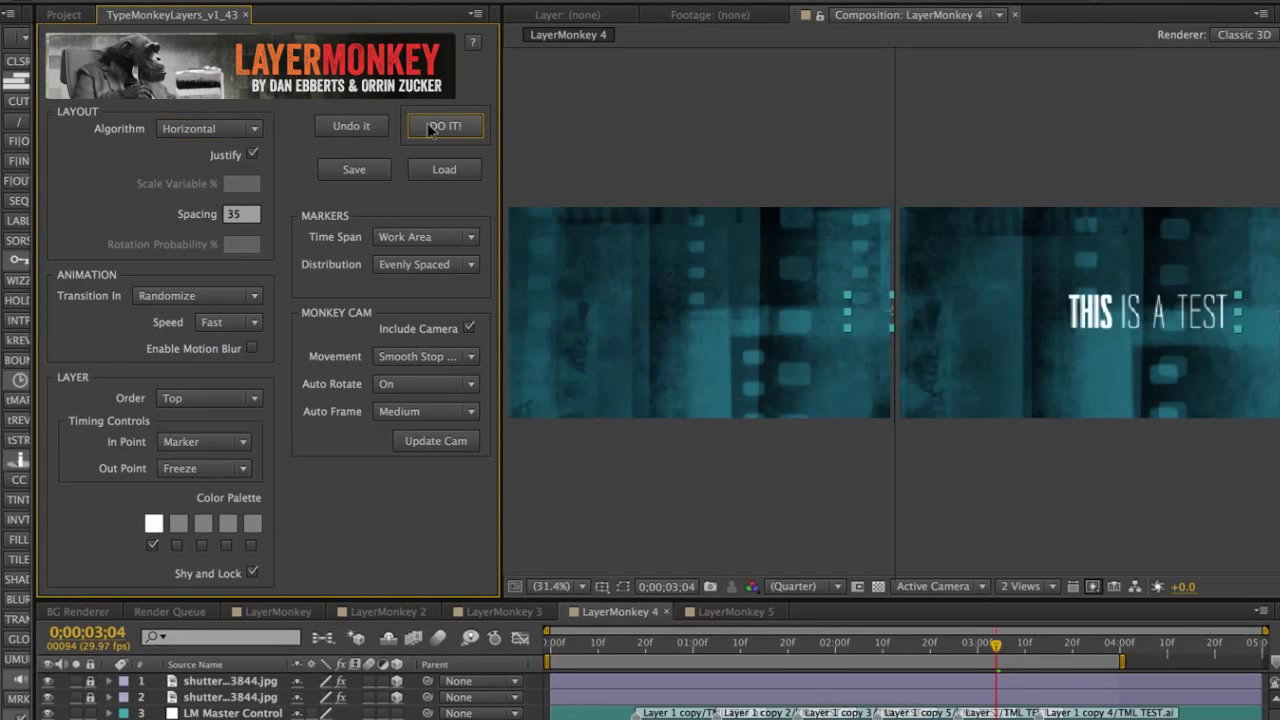
- Rerun DO IT! on LayerMonkey 4 to add the LayerCam camera and target
click(428, 125)
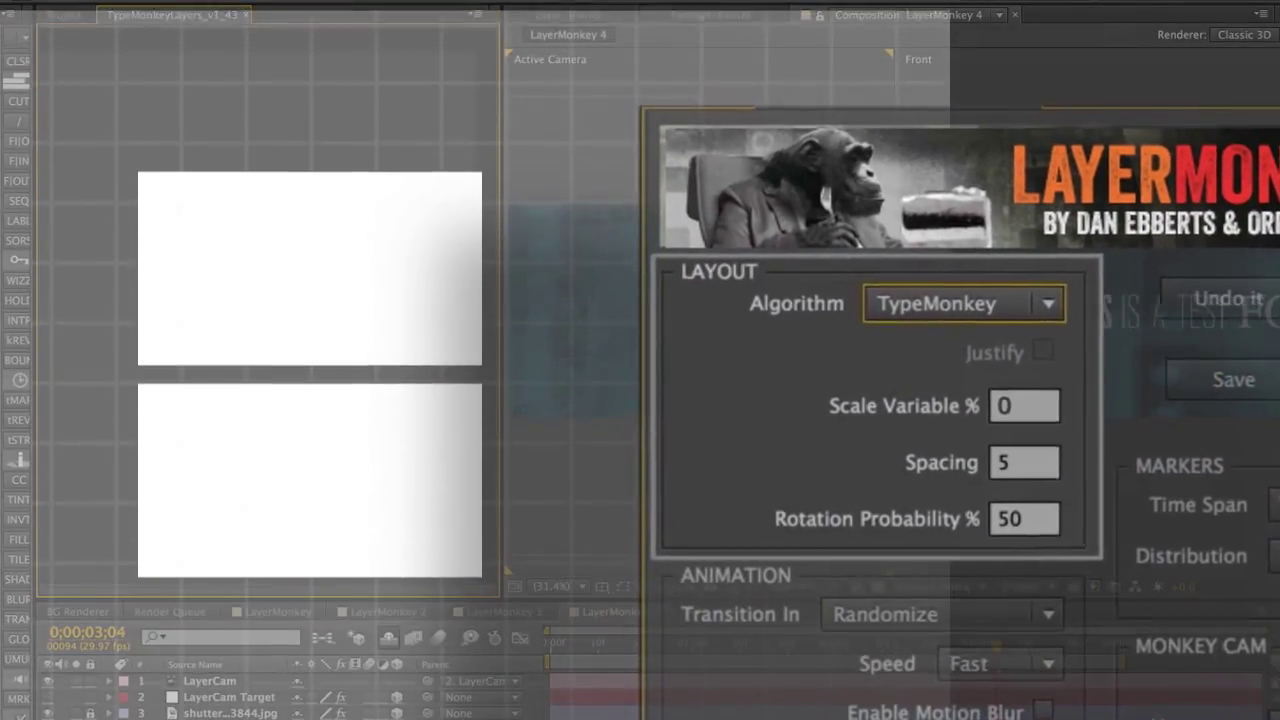
- Raise the Scale Variable percentage, then make the lower white rectangle larger, wider and shorter
click(191, 175)
drag(917, 410, 1031, 410)
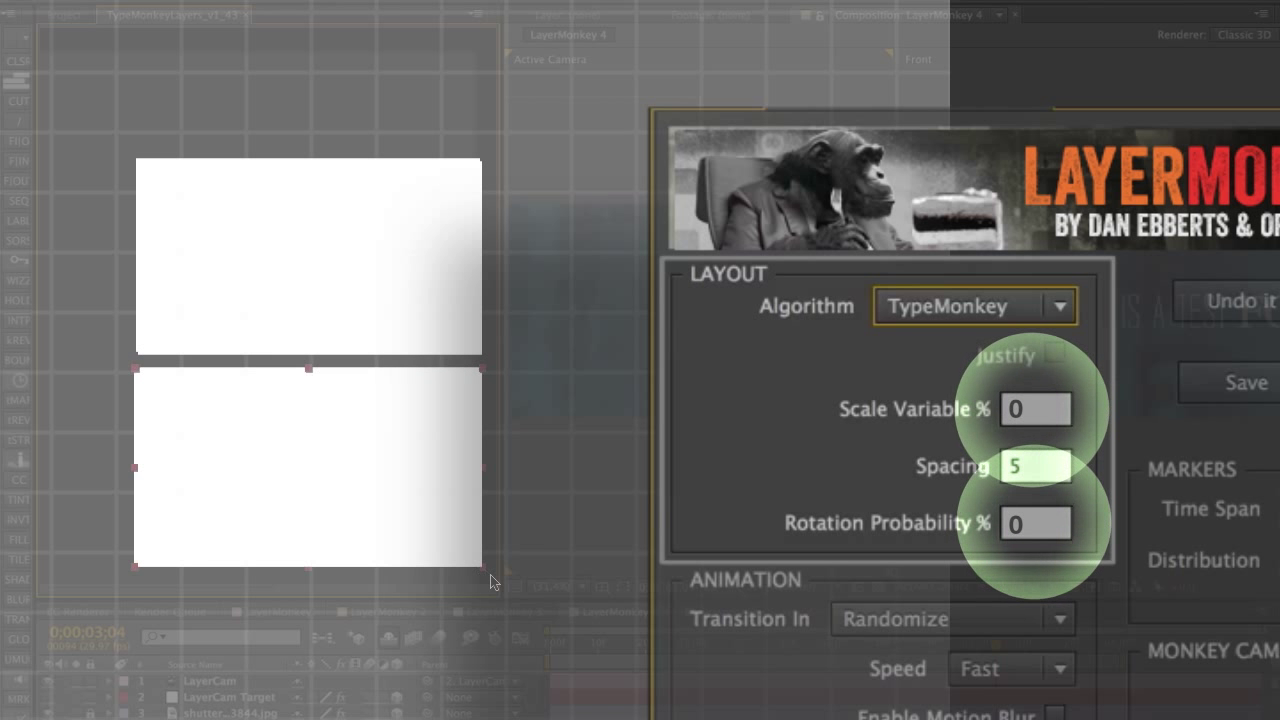
drag(481, 566, 585, 630)
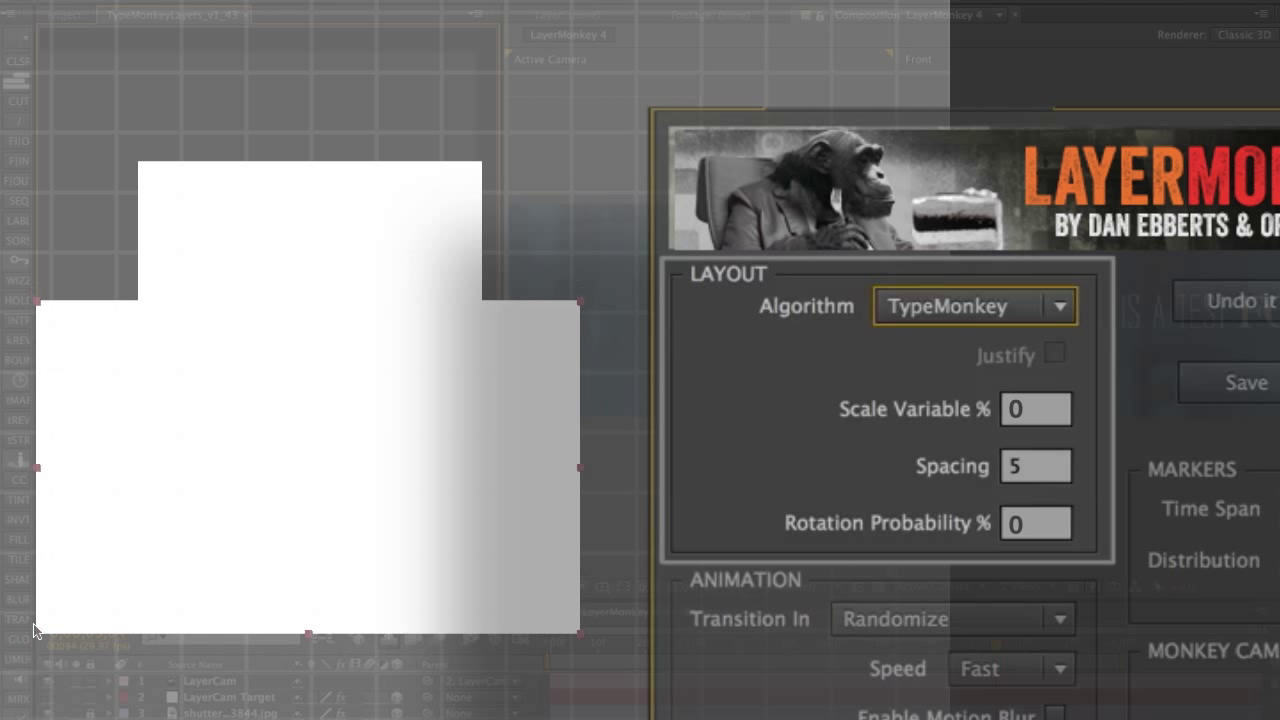
drag(31, 631, 6, 578)
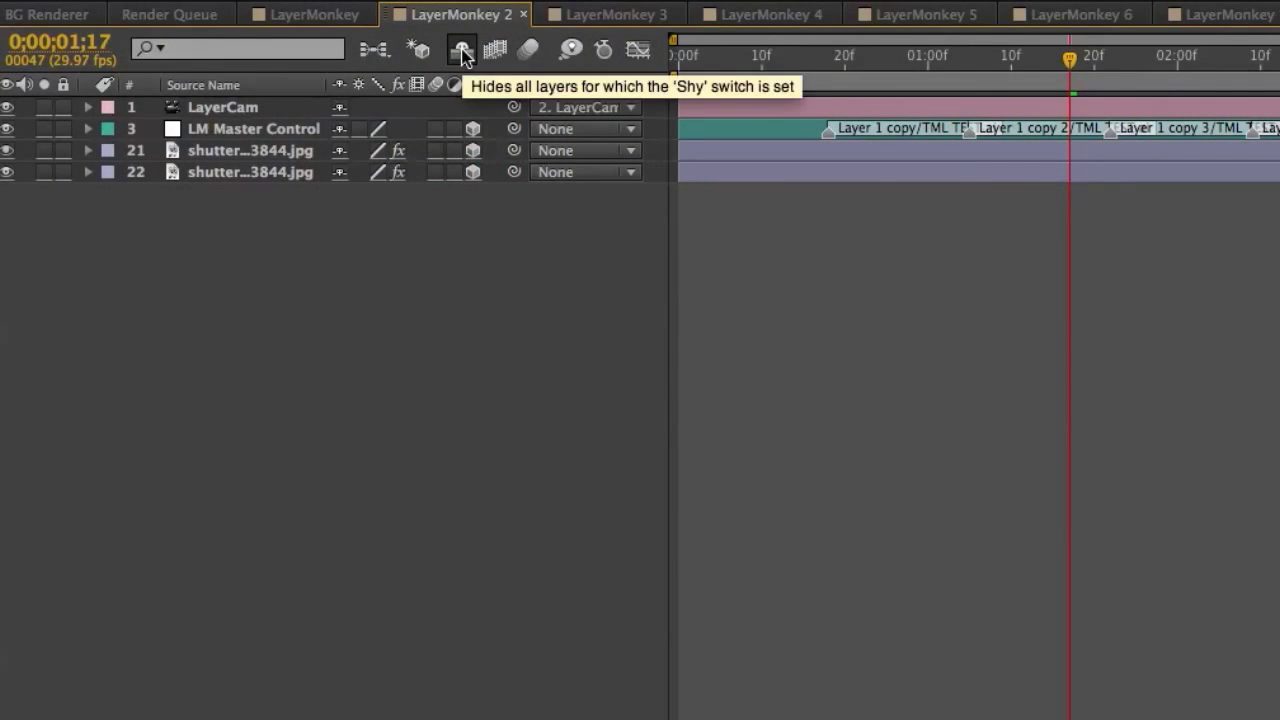
- Turn off Hide Shy Layers to show all 22 LayerMonkey 2 layers
click(463, 53)
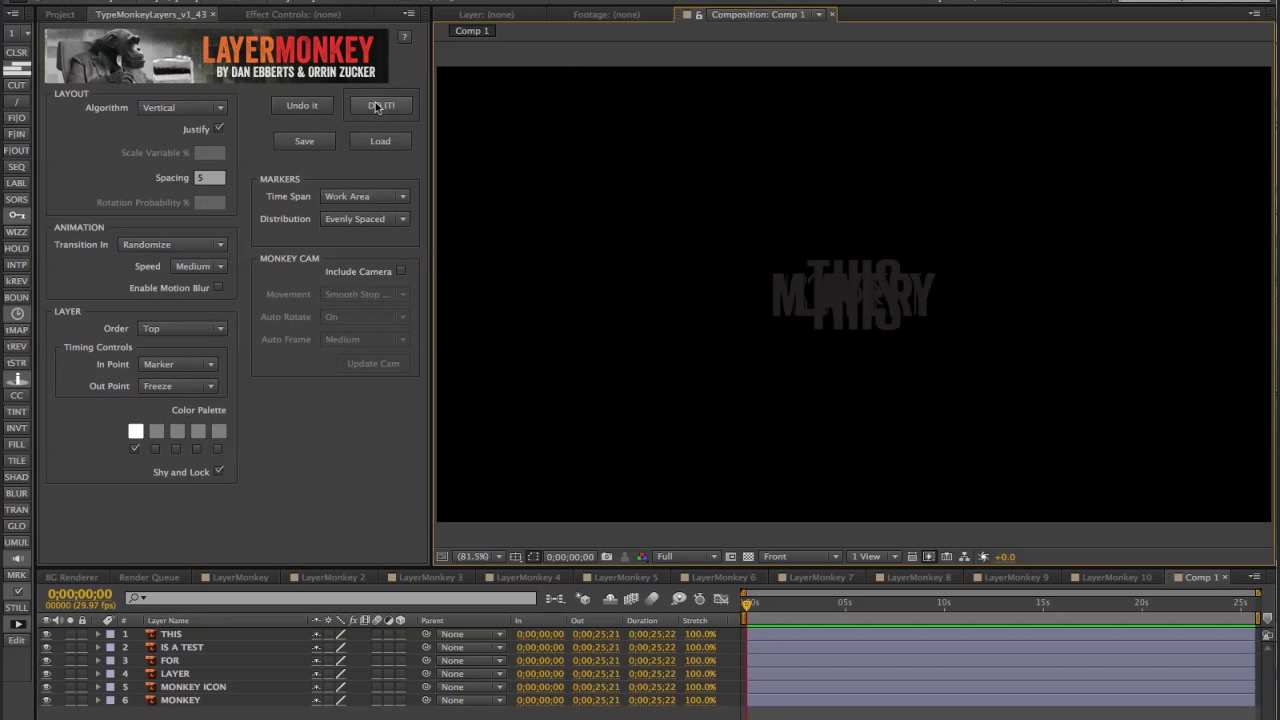
- Generate Comp 1's vertical word animation and scrub forward to preview it
click(378, 106)
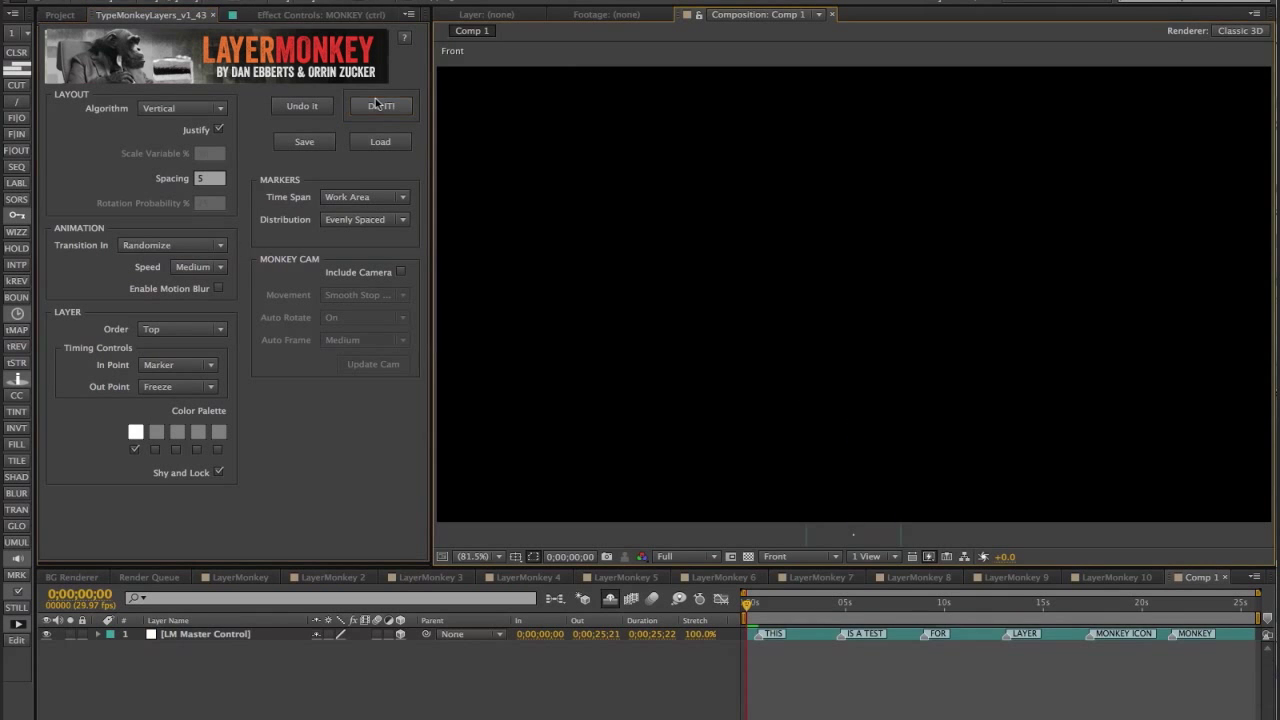
drag(748, 602, 818, 592)
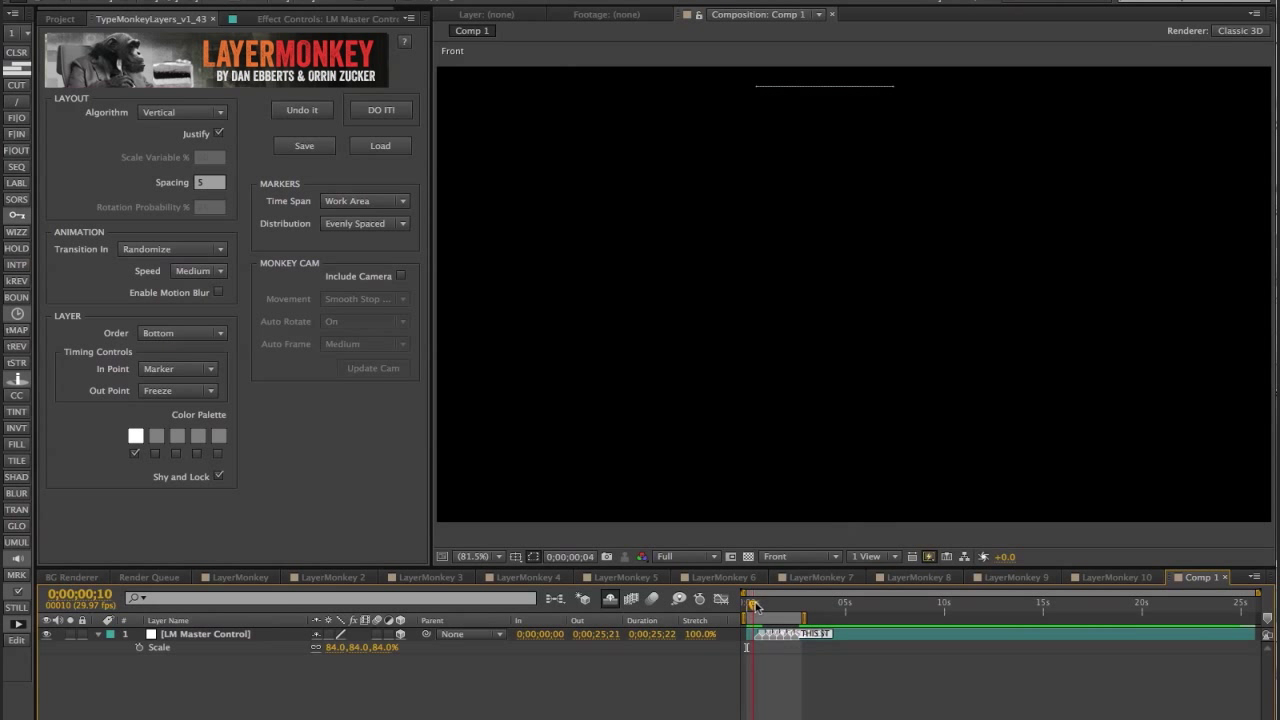
- Scrub the test layout to where MONKEY and the figure appear, checking the Order choices
drag(749, 602, 804, 604)
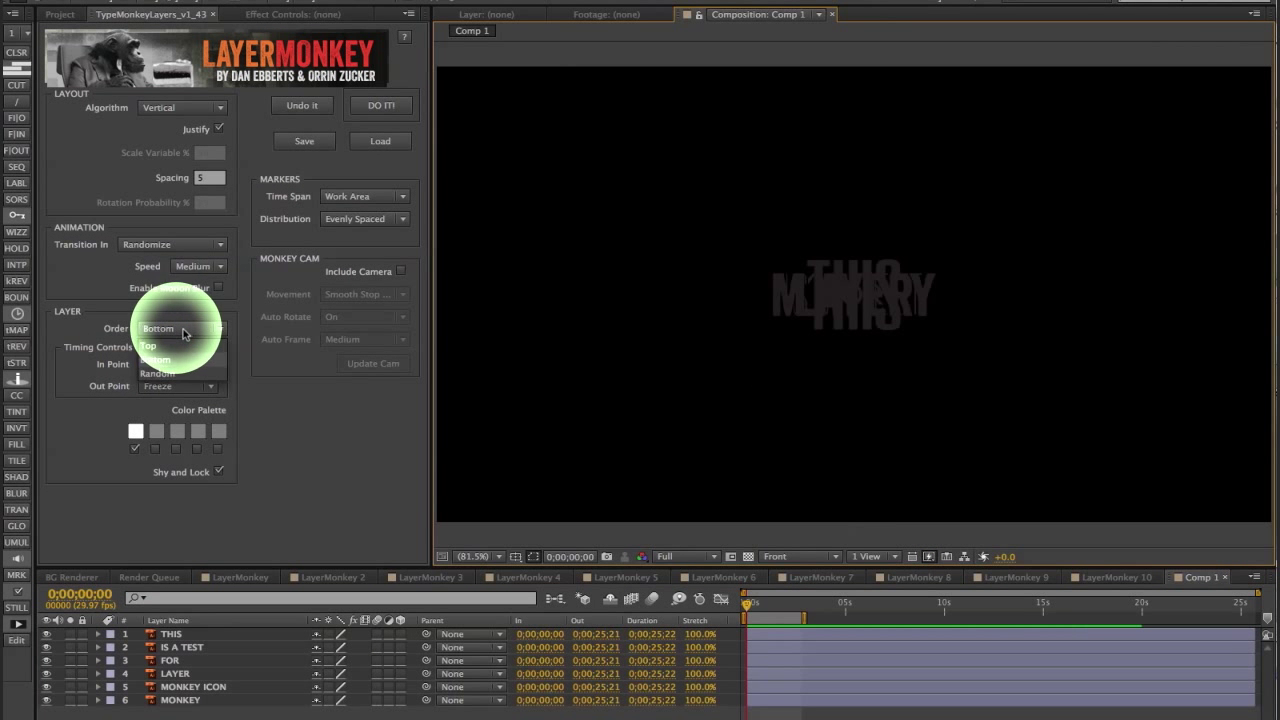
click(183, 333)
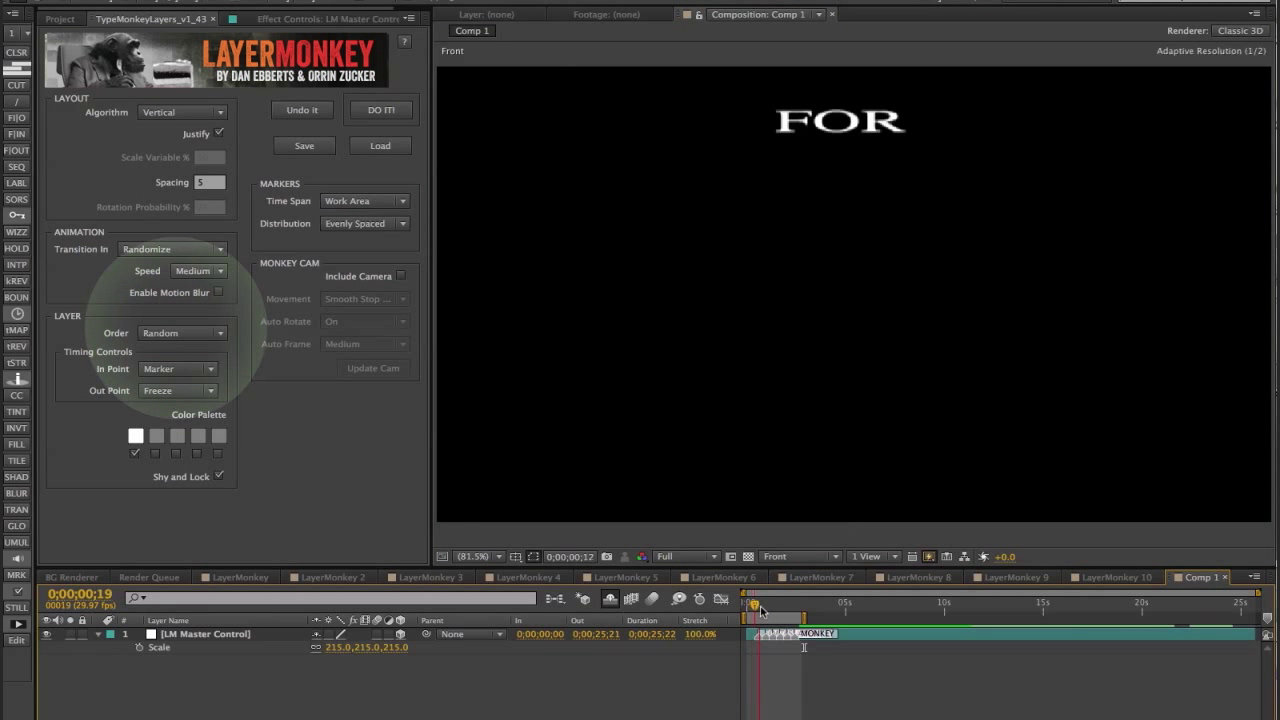
drag(760, 611, 806, 604)
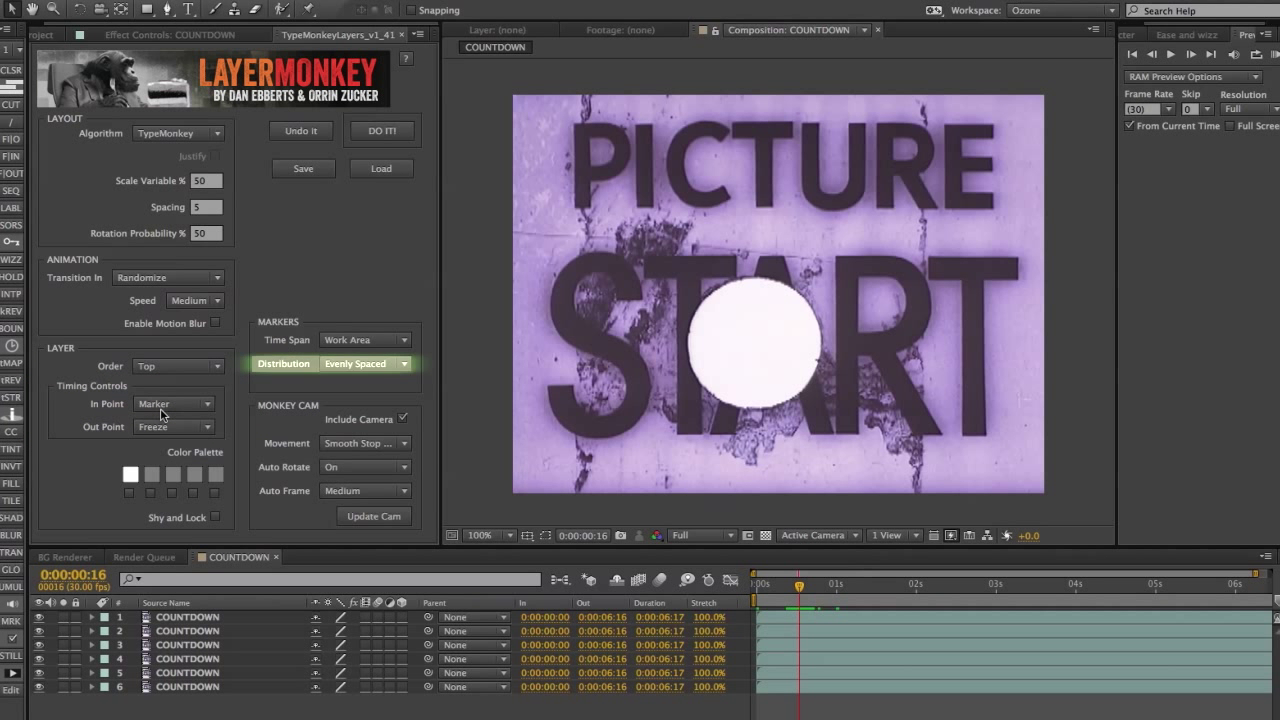
- Apply LayerMonkey to the countdown clips, preview the count from 6 to 2, and view In Point options
click(380, 131)
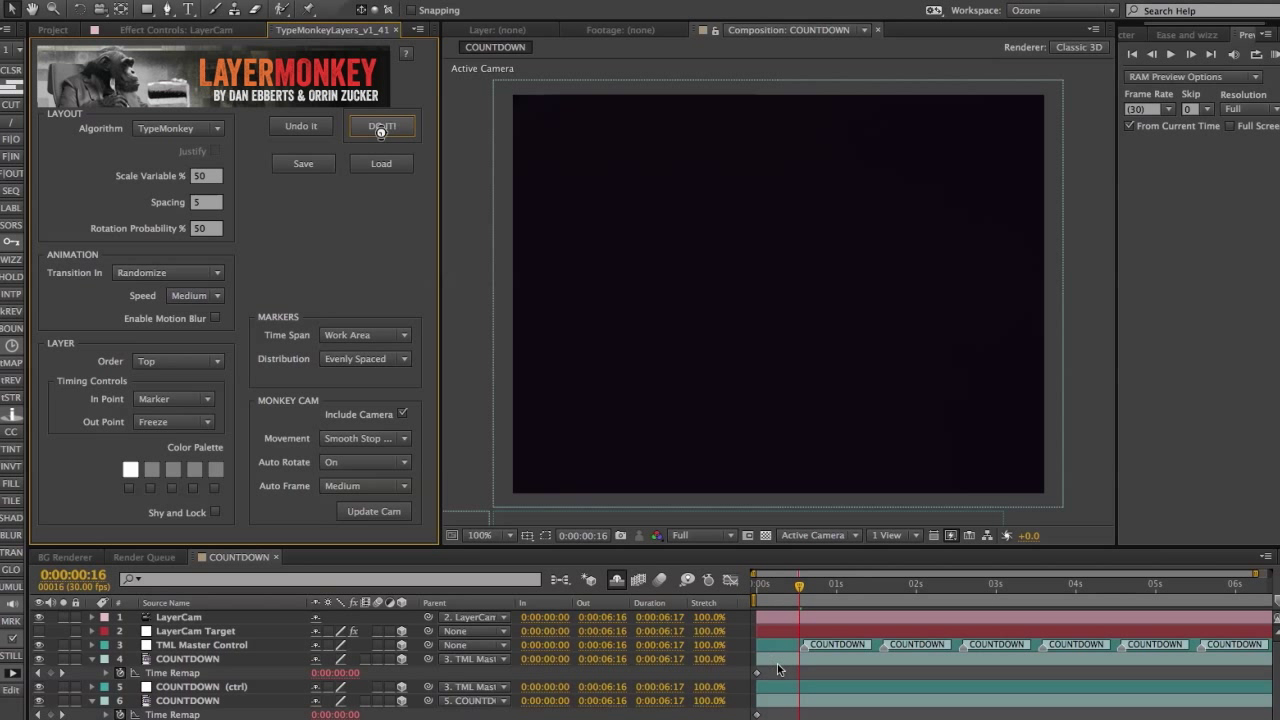
drag(799, 586, 826, 588)
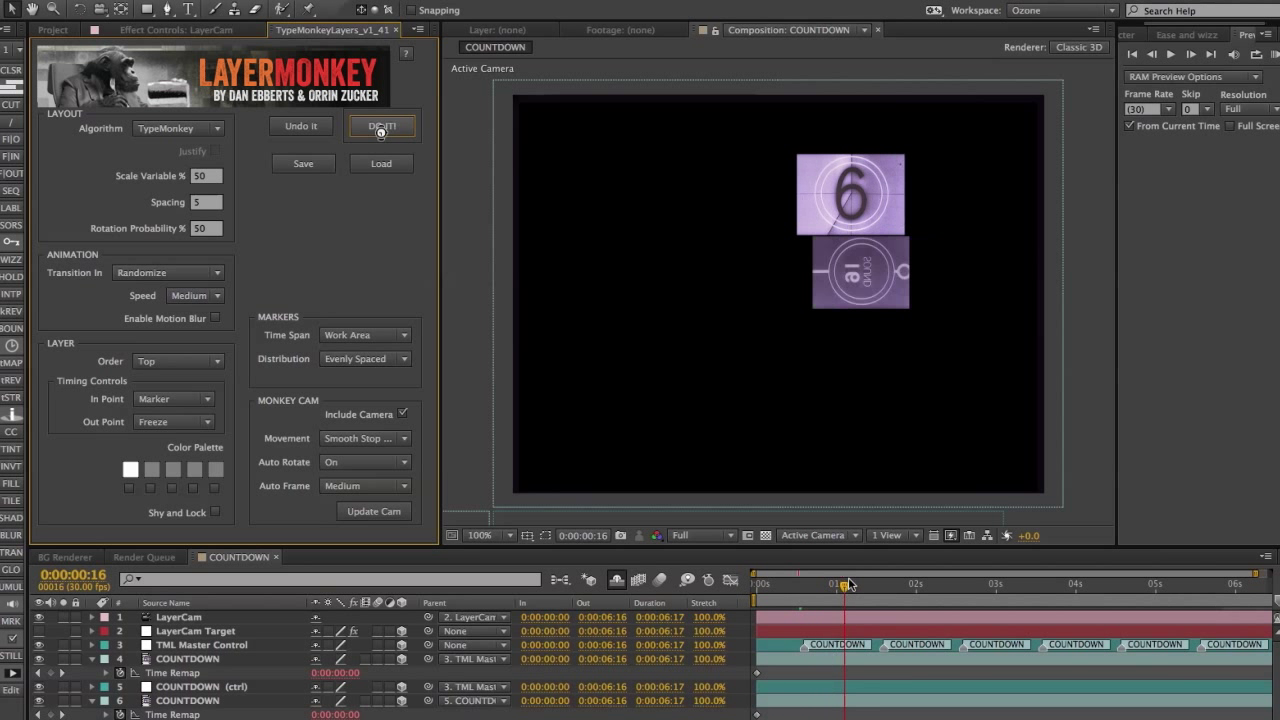
drag(848, 584, 934, 583)
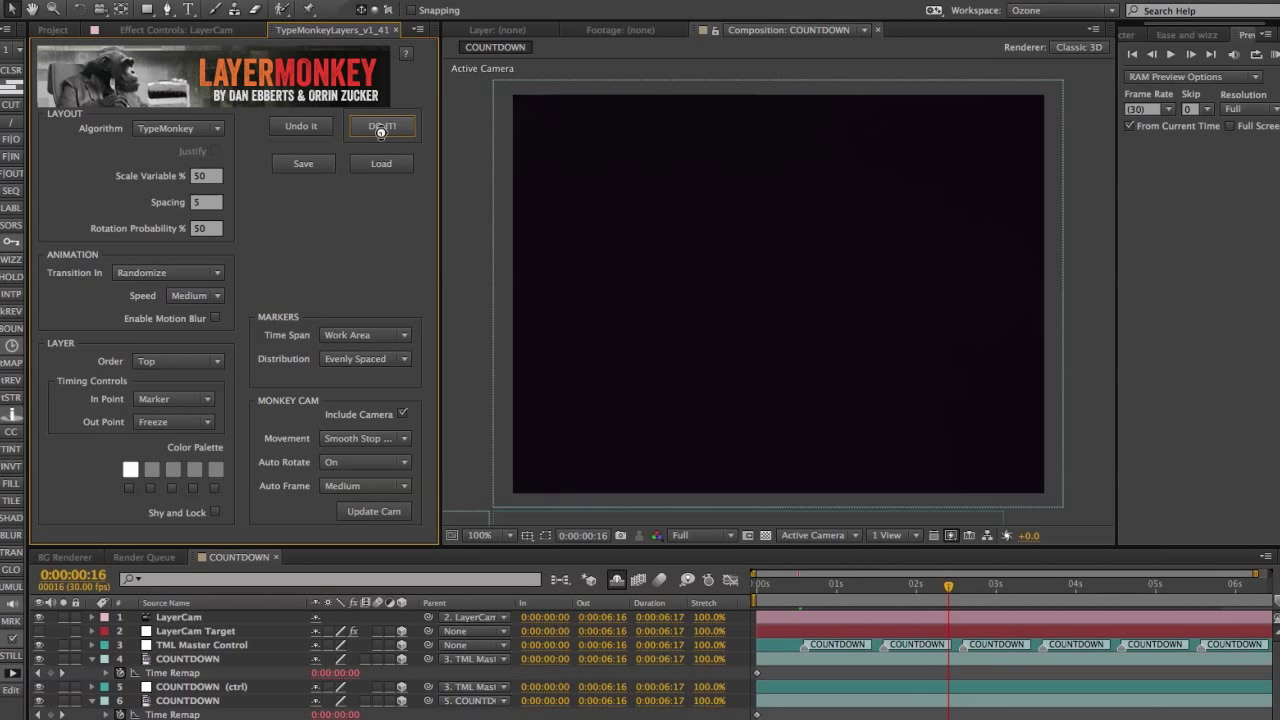
click(163, 398)
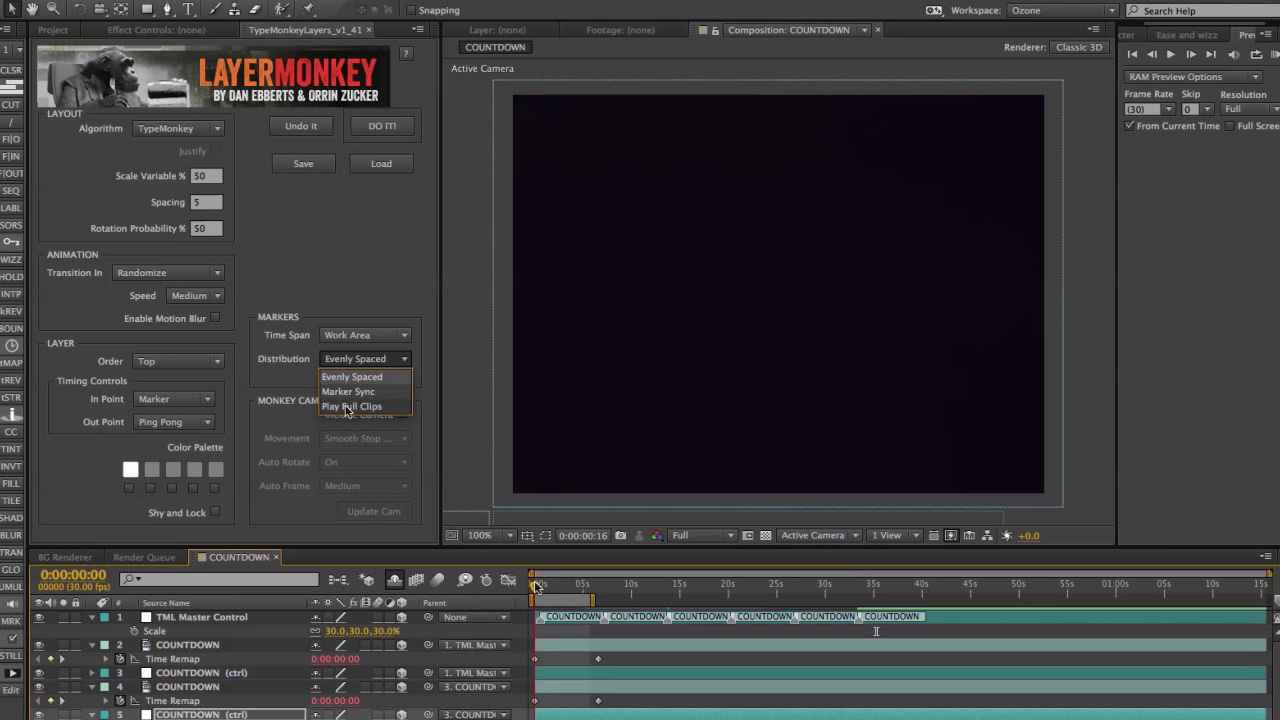
- Switch Distribution to Play Full Clips, regenerate the countdown, and play and scrub it to check timing
click(346, 407)
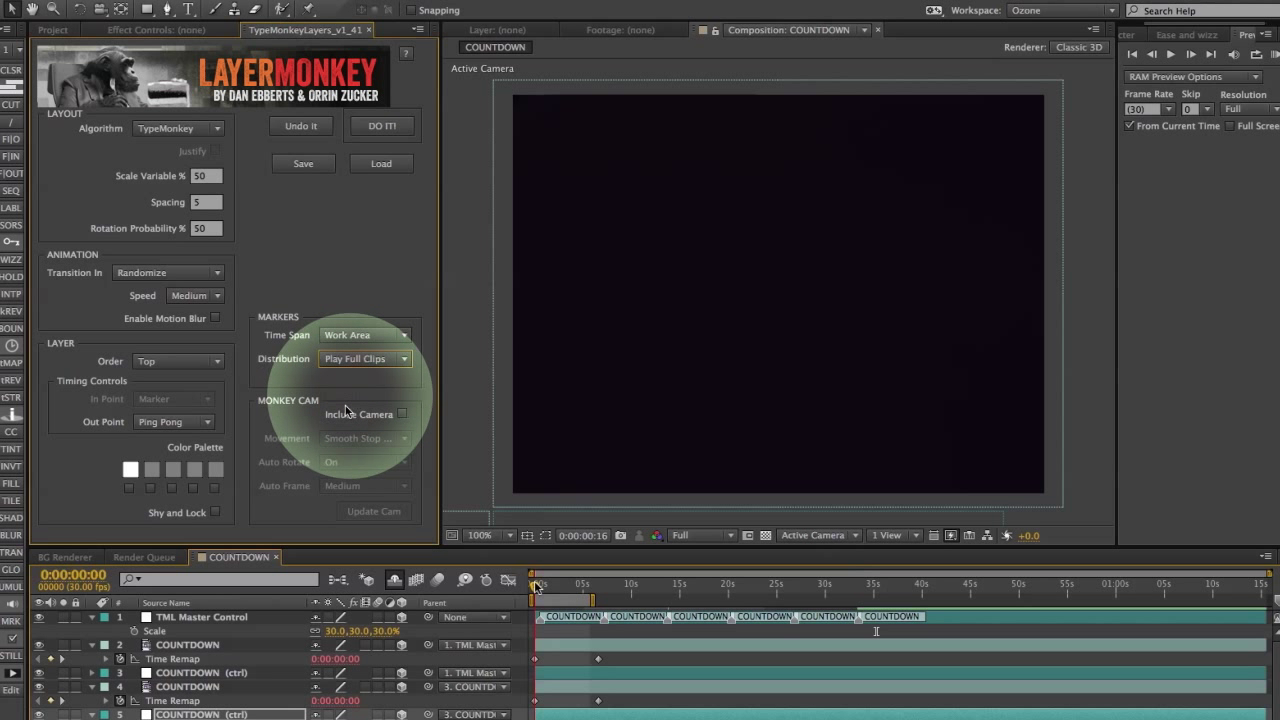
click(382, 125)
key(space)
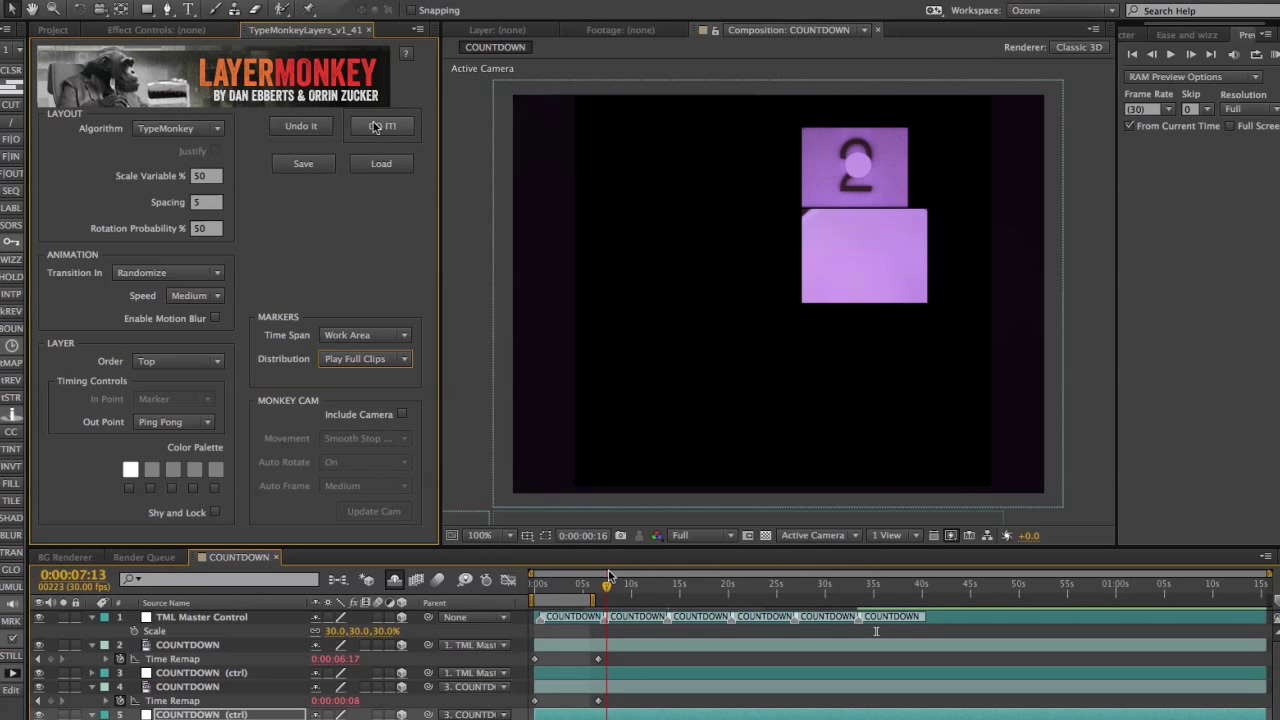
drag(617, 572, 935, 541)
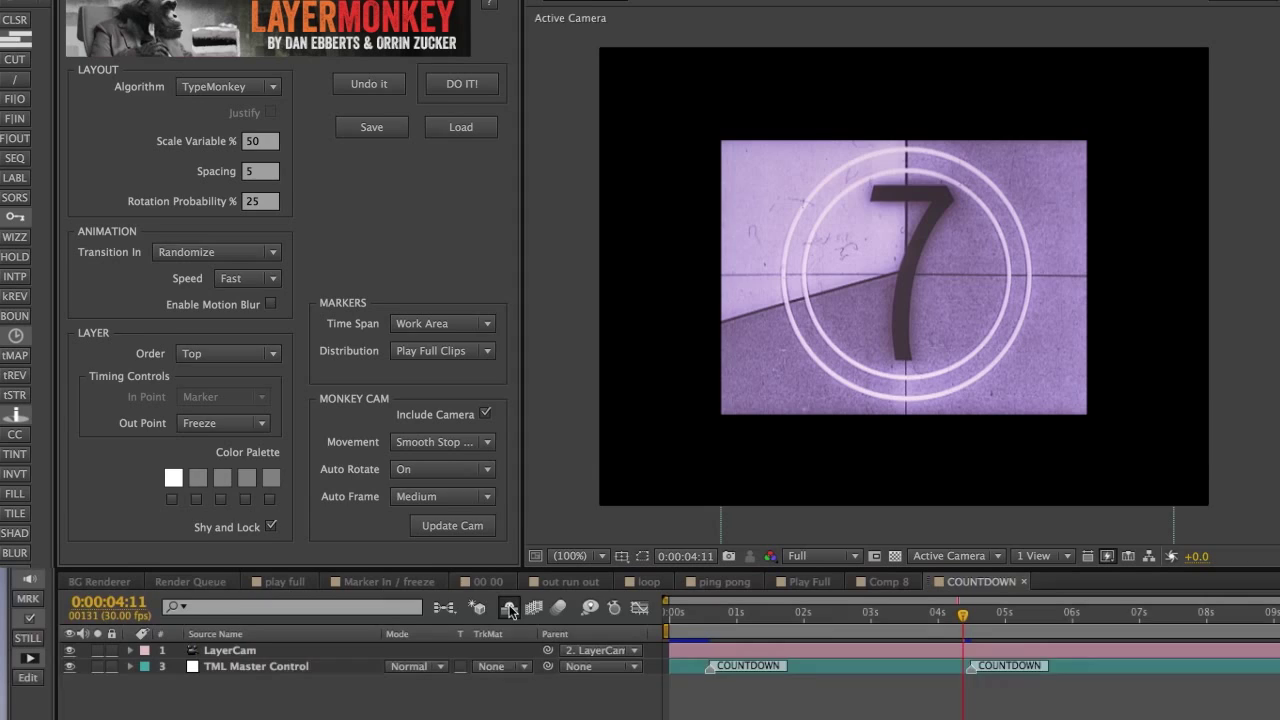
- Show shy layers, pre-compose COUNTDOWN into COUNTDOWN Comp 1 leaving all attributes, and play it
click(510, 612)
click(224, 700)
key(ctrl+shift+c)
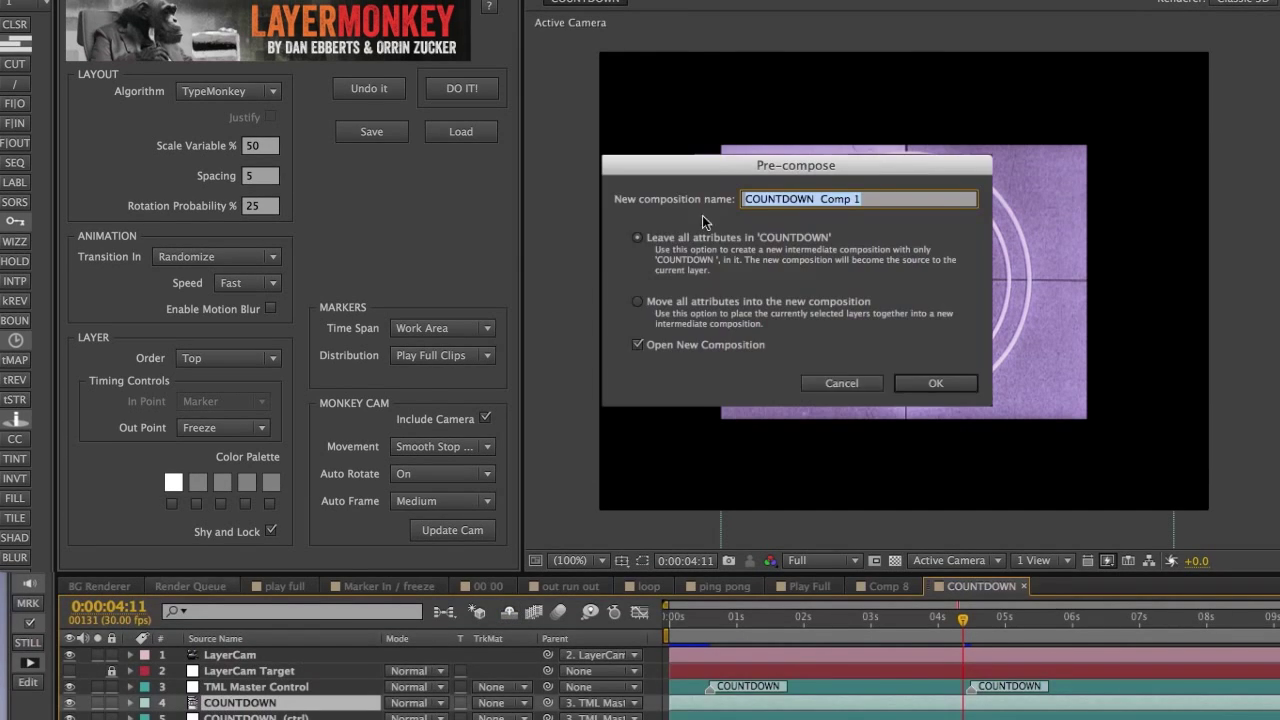
click(929, 384)
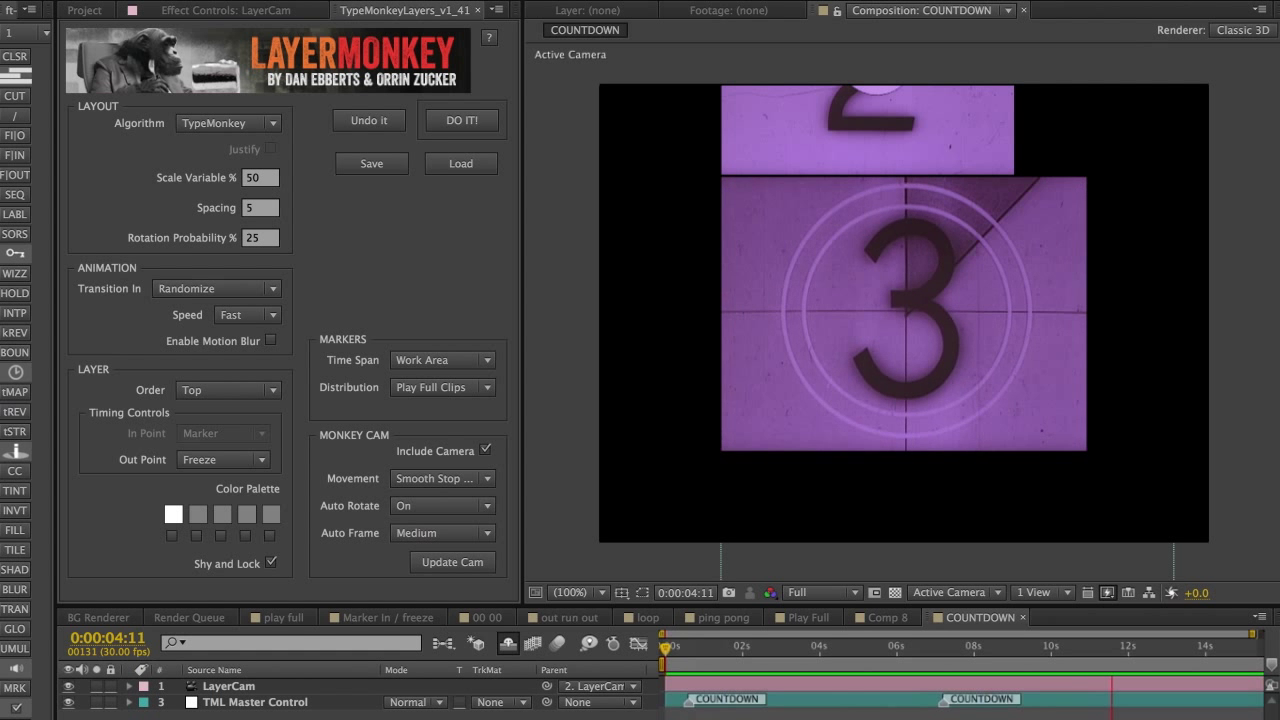
click(224, 457)
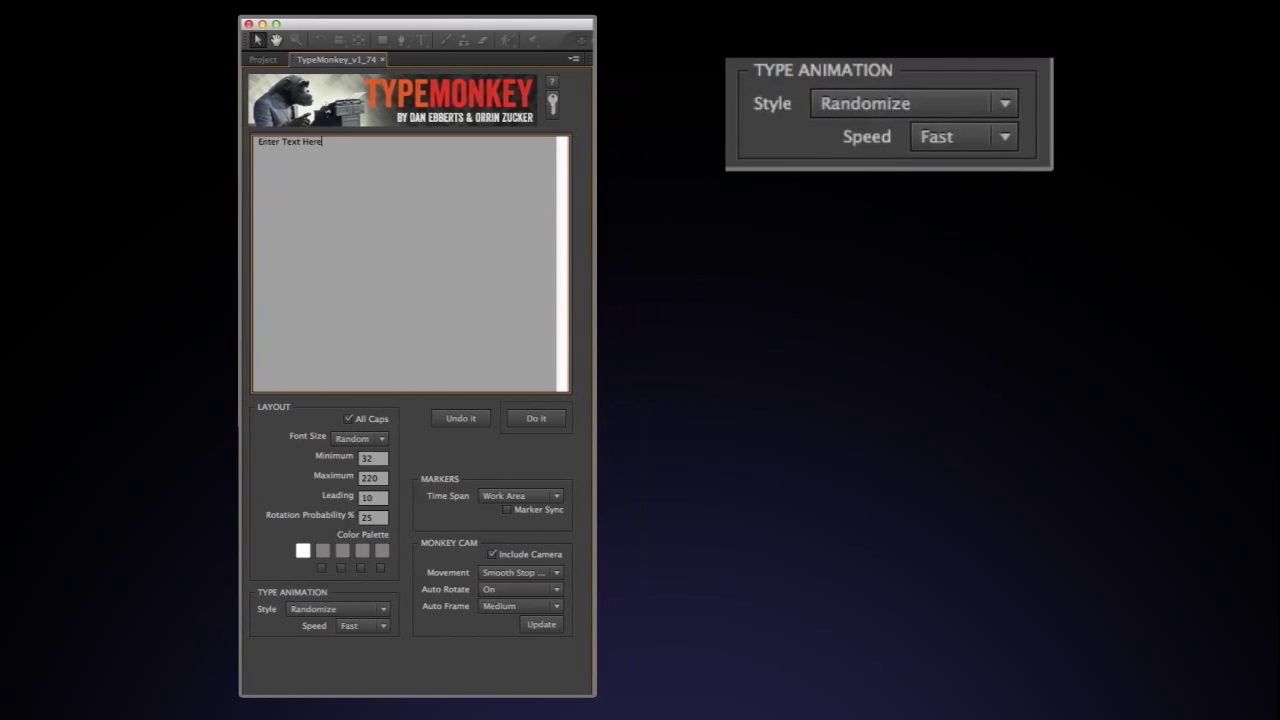
- Check the Style list and keep Randomize, then check Speed and keep Fast
click(613, 609)
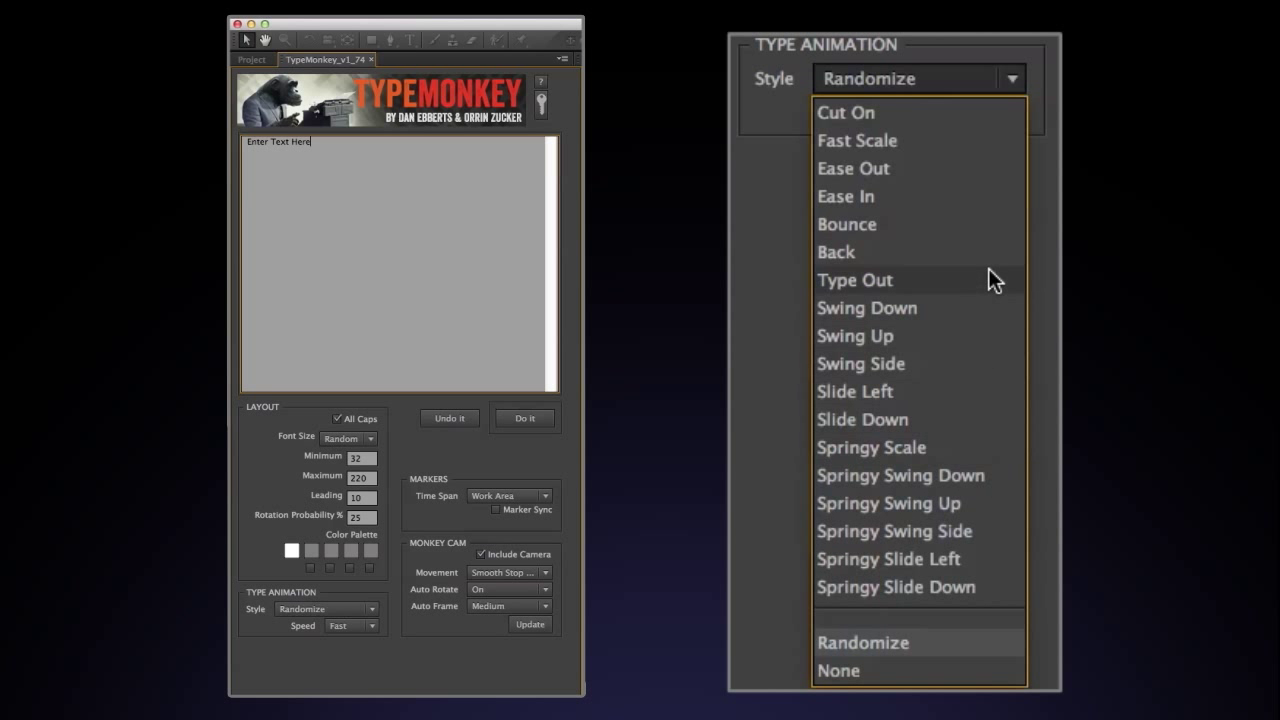
click(987, 100)
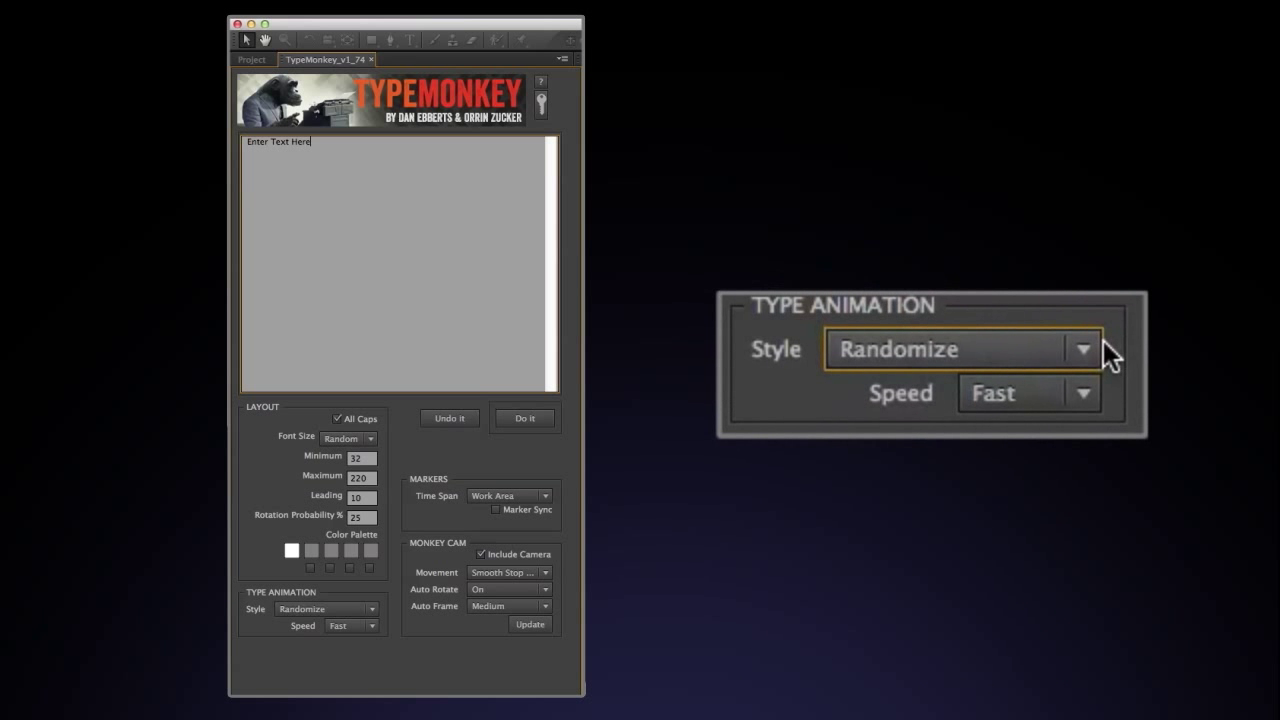
click(901, 398)
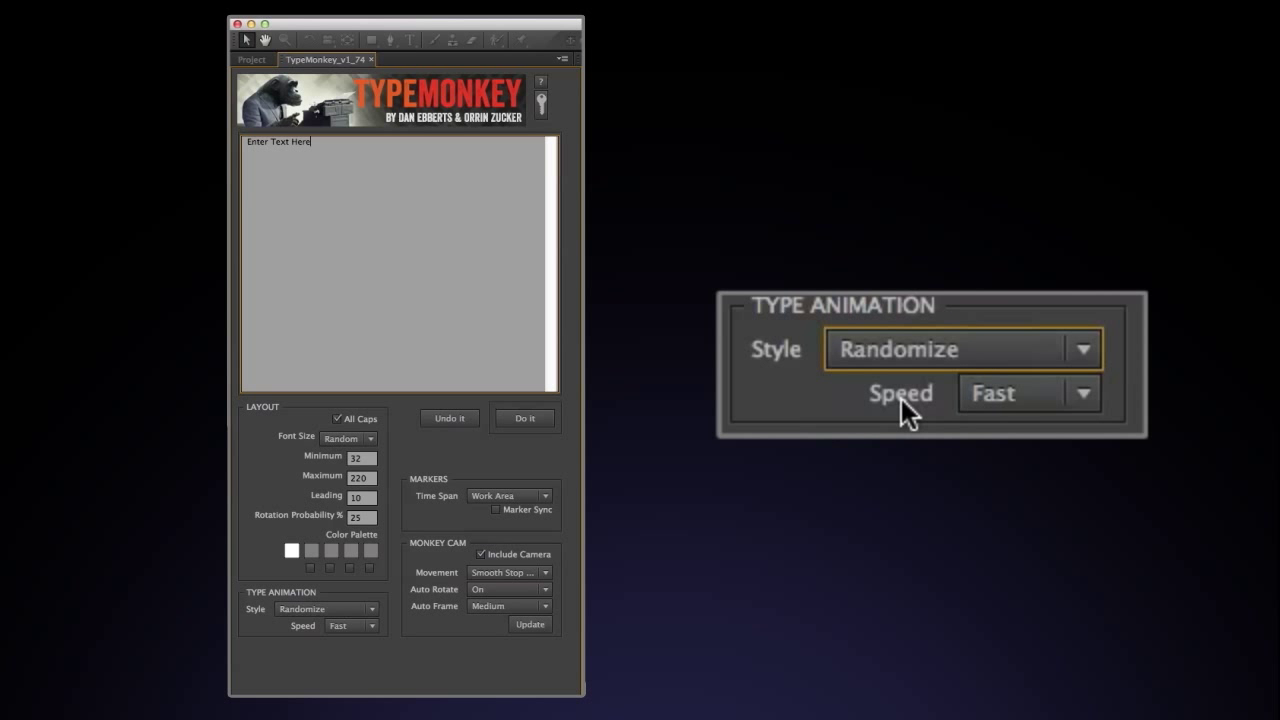
click(1093, 295)
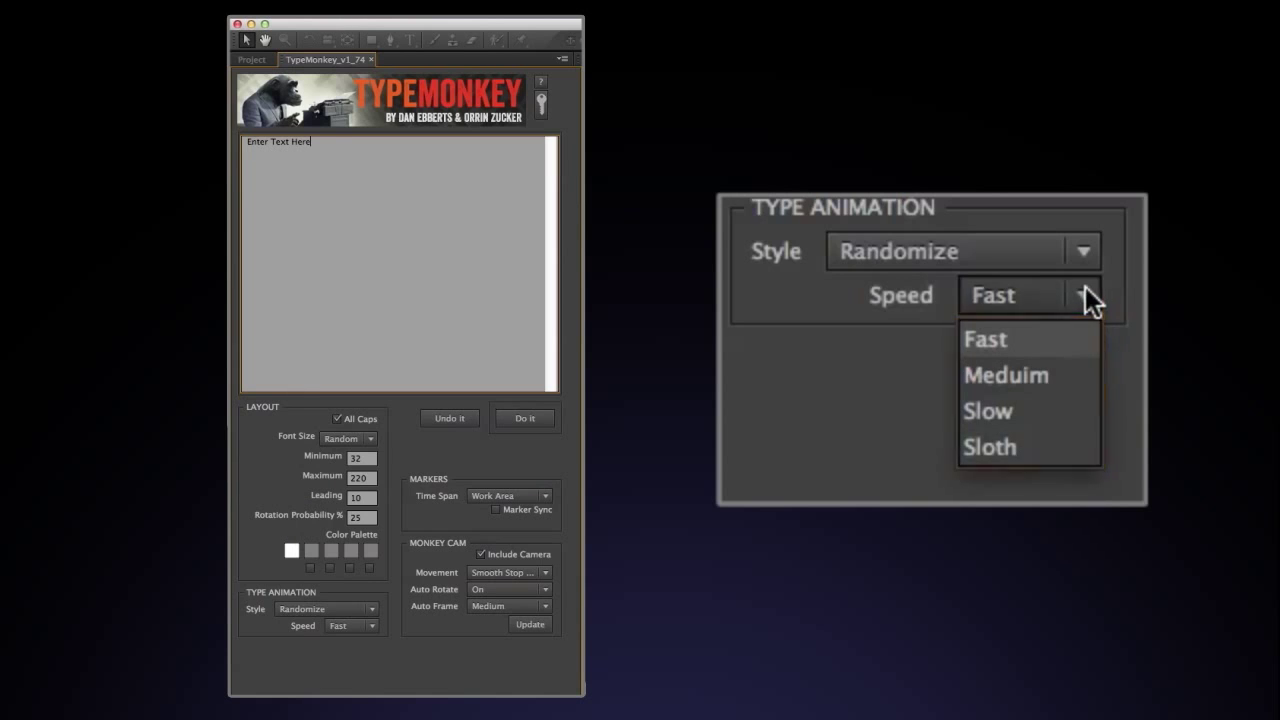
click(1088, 294)
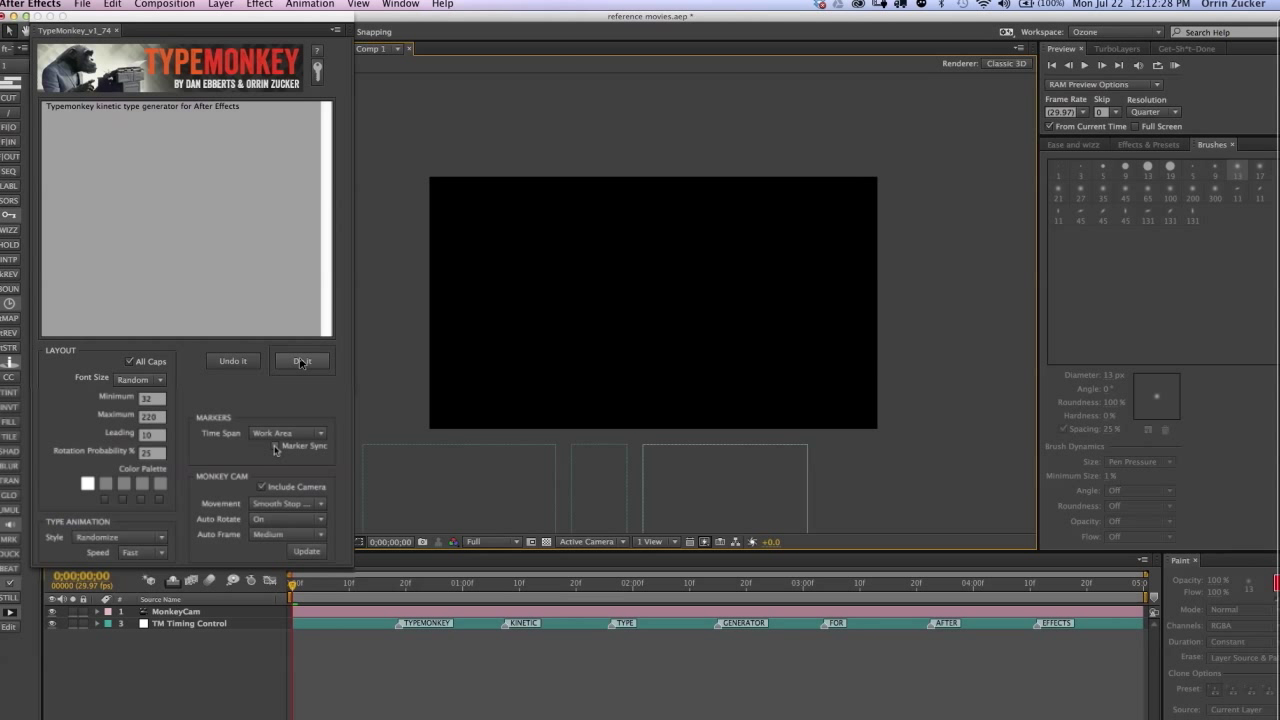
- Generate the kinetic type, then undo it to get the Save TypeMonkey Marker Layer prompt
click(301, 362)
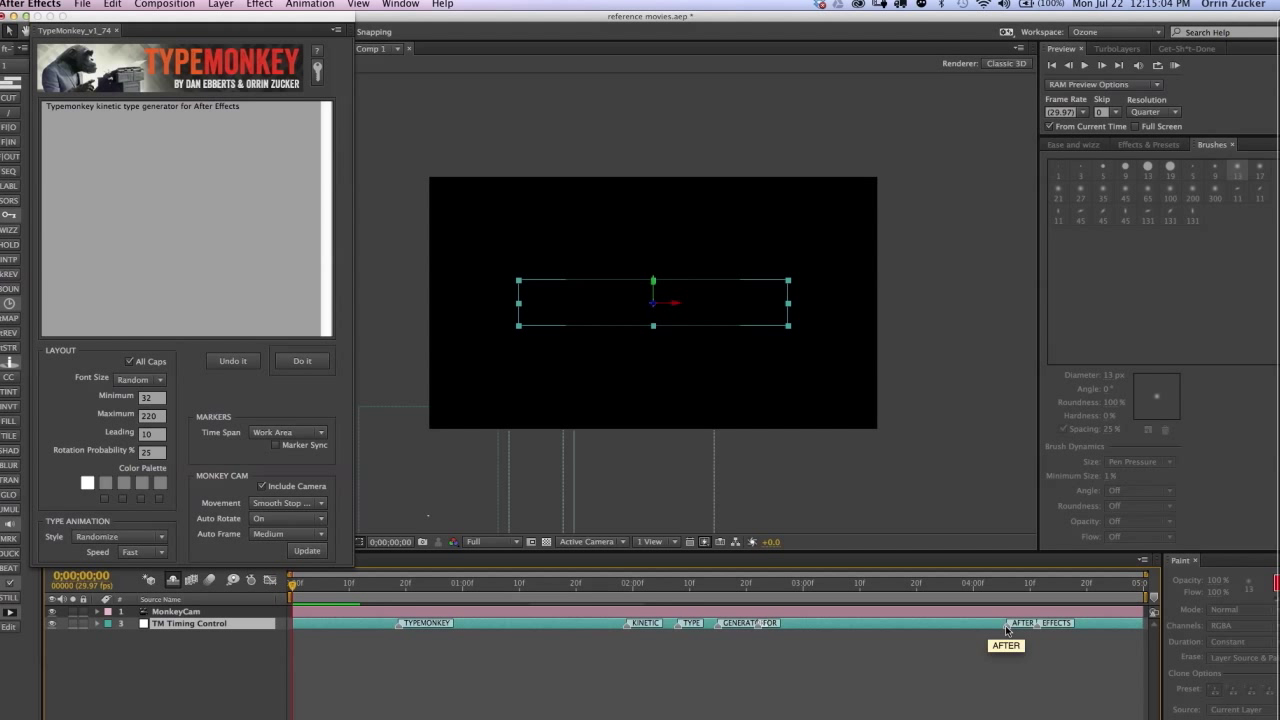
click(230, 362)
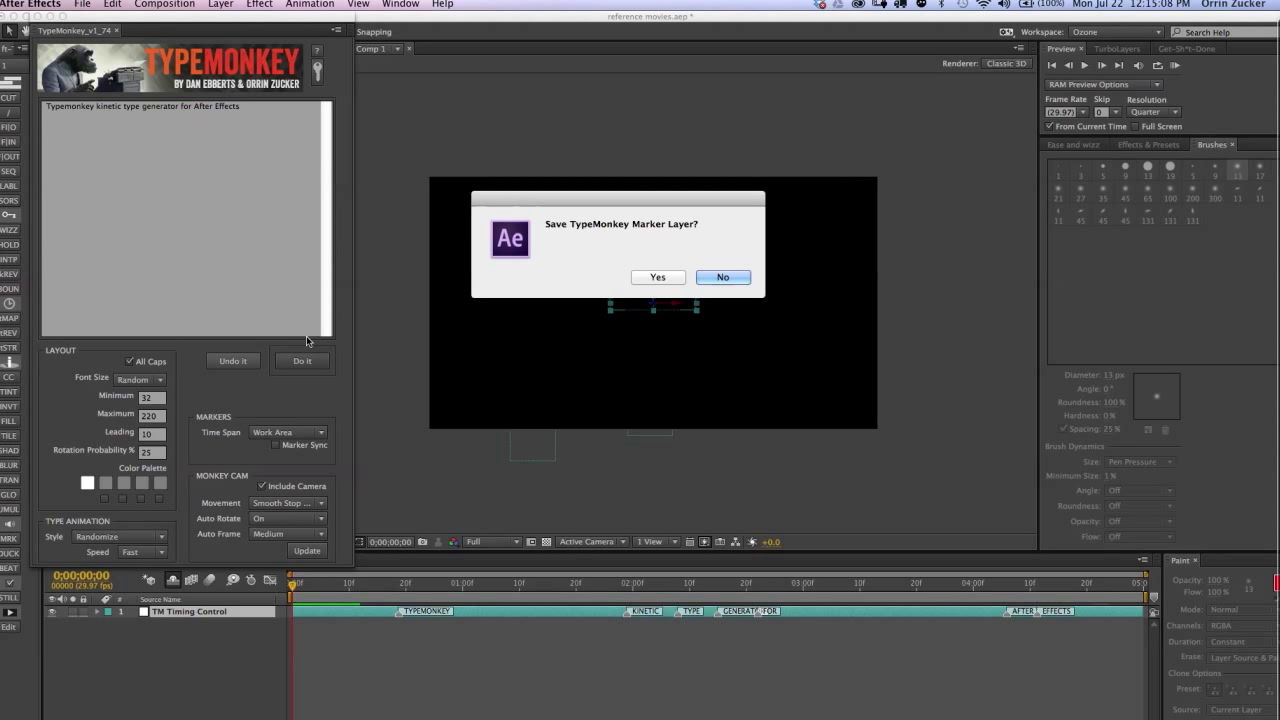
- Save the marker layer, enable Marker Sync with TM Markers (saved), and regenerate the kinetic type
click(648, 280)
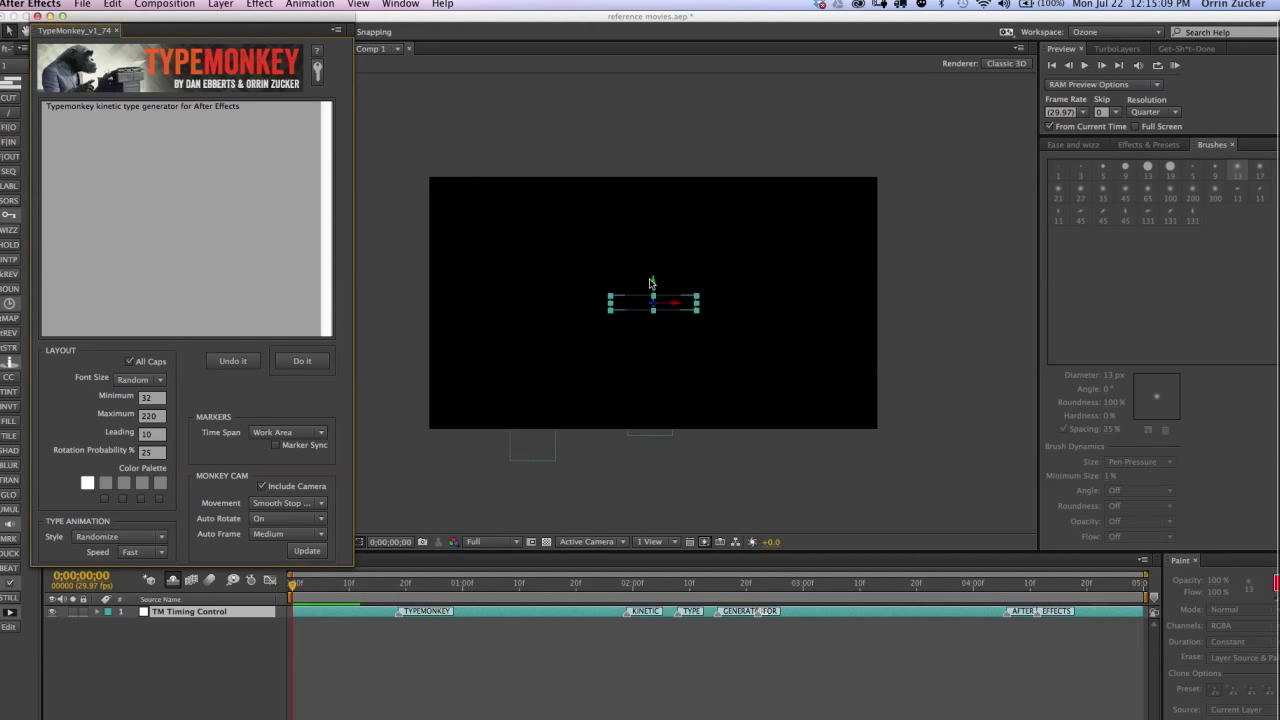
click(213, 693)
click(274, 444)
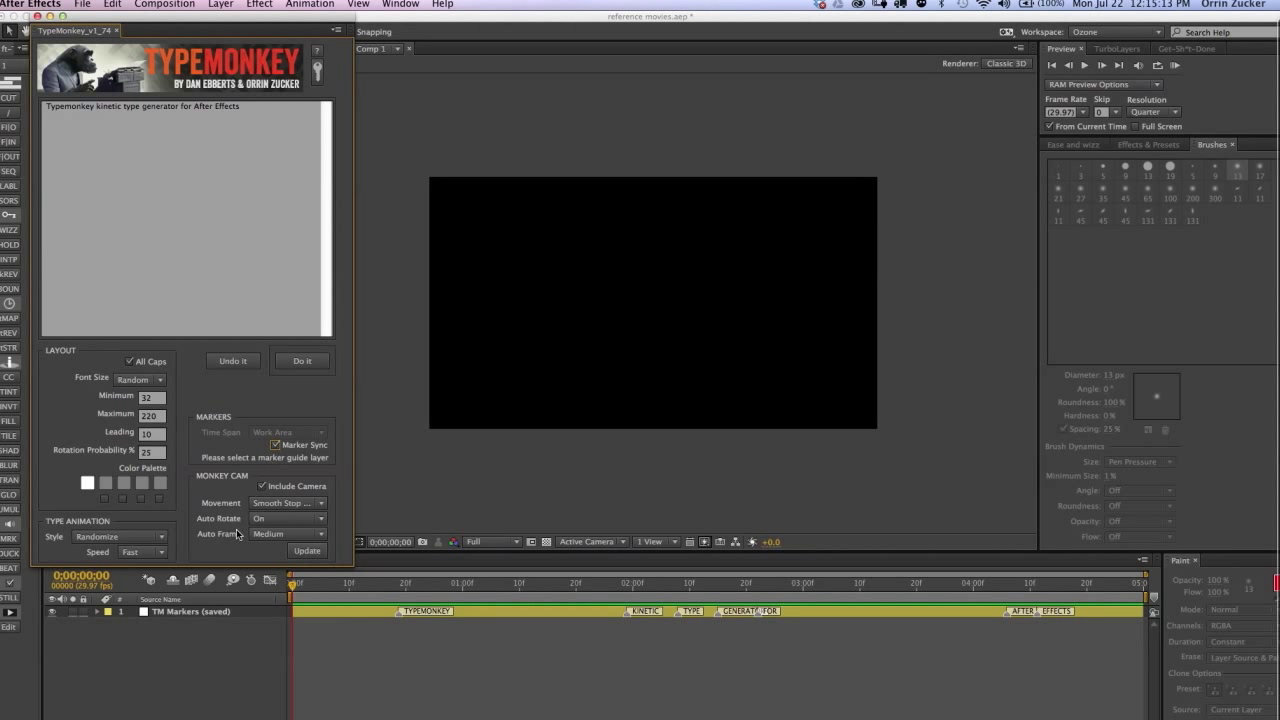
click(194, 613)
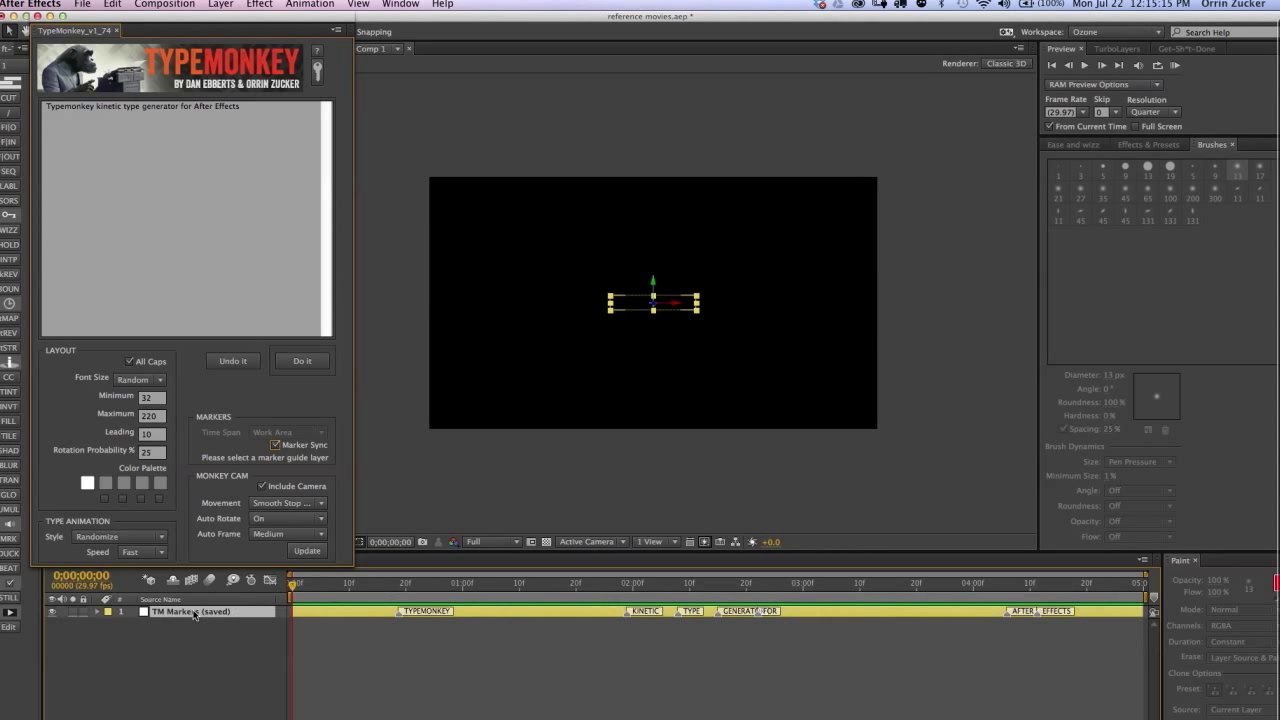
click(301, 362)
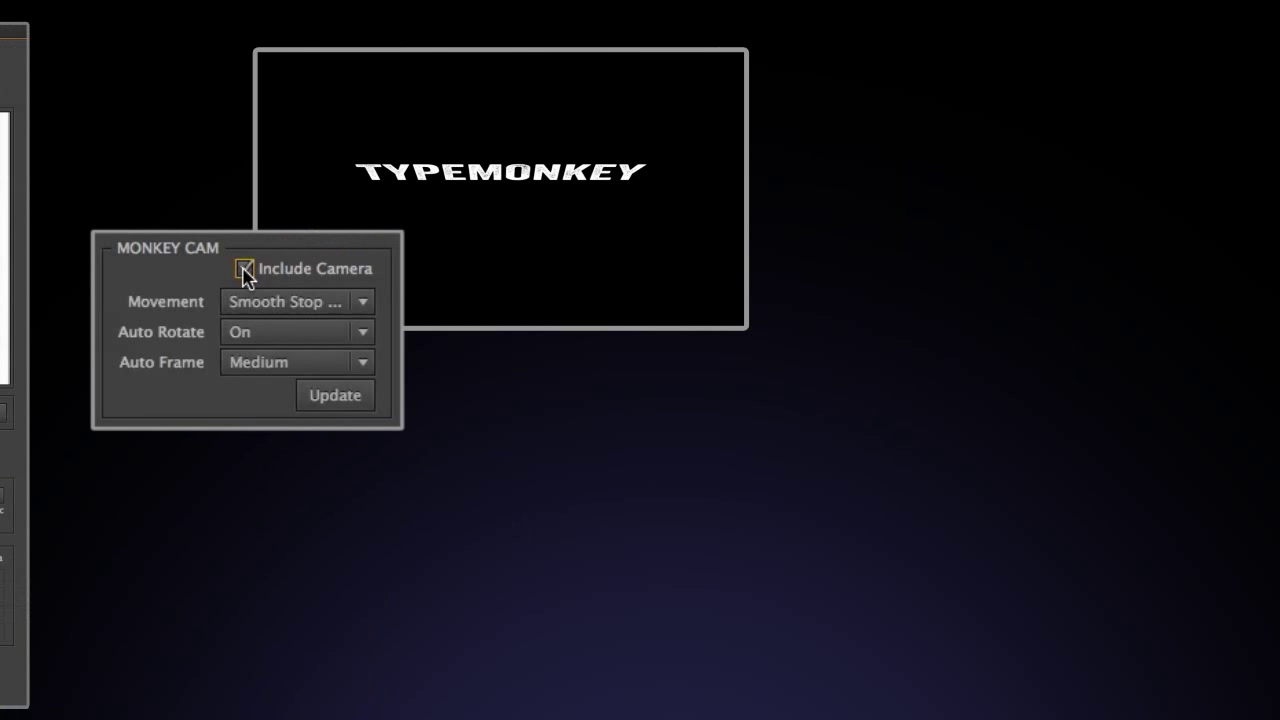
- Turn on Monkey Cam and show its camera movement style choices
click(182, 269)
click(200, 303)
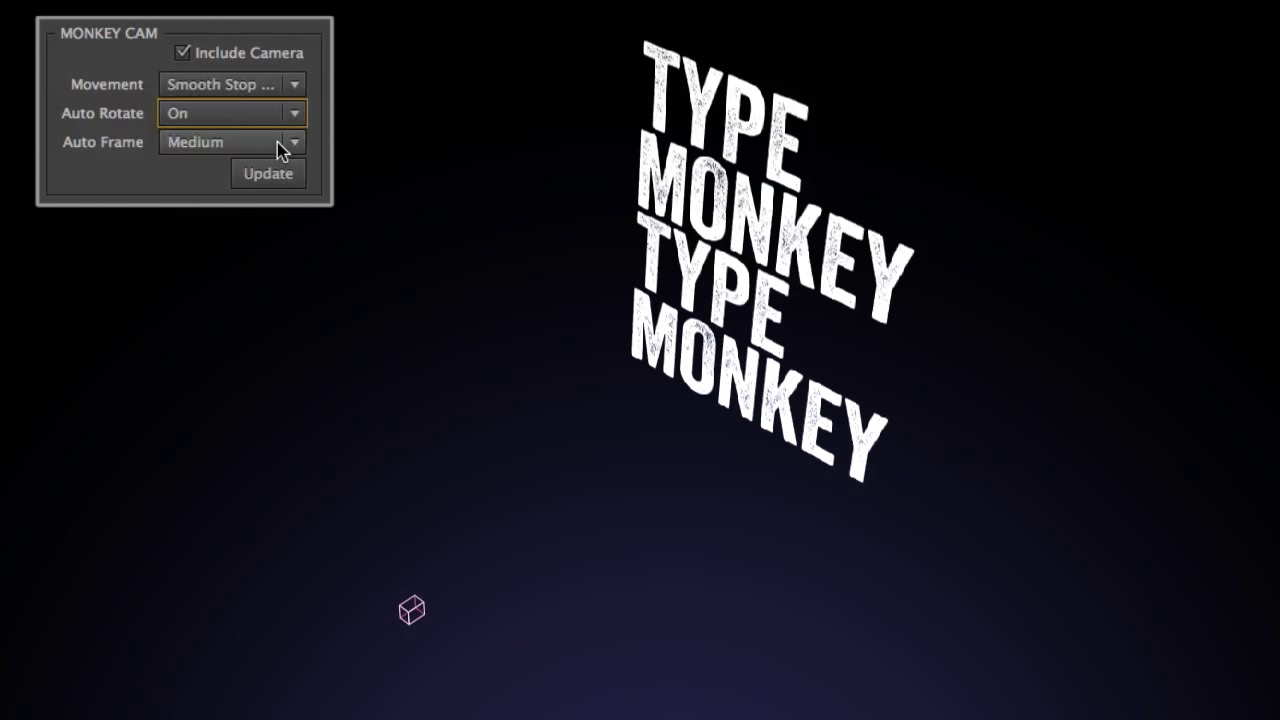
- Show the Monkey Cam Auto Frame options: Off, Loose, Medium, Tight and Kong
click(277, 142)
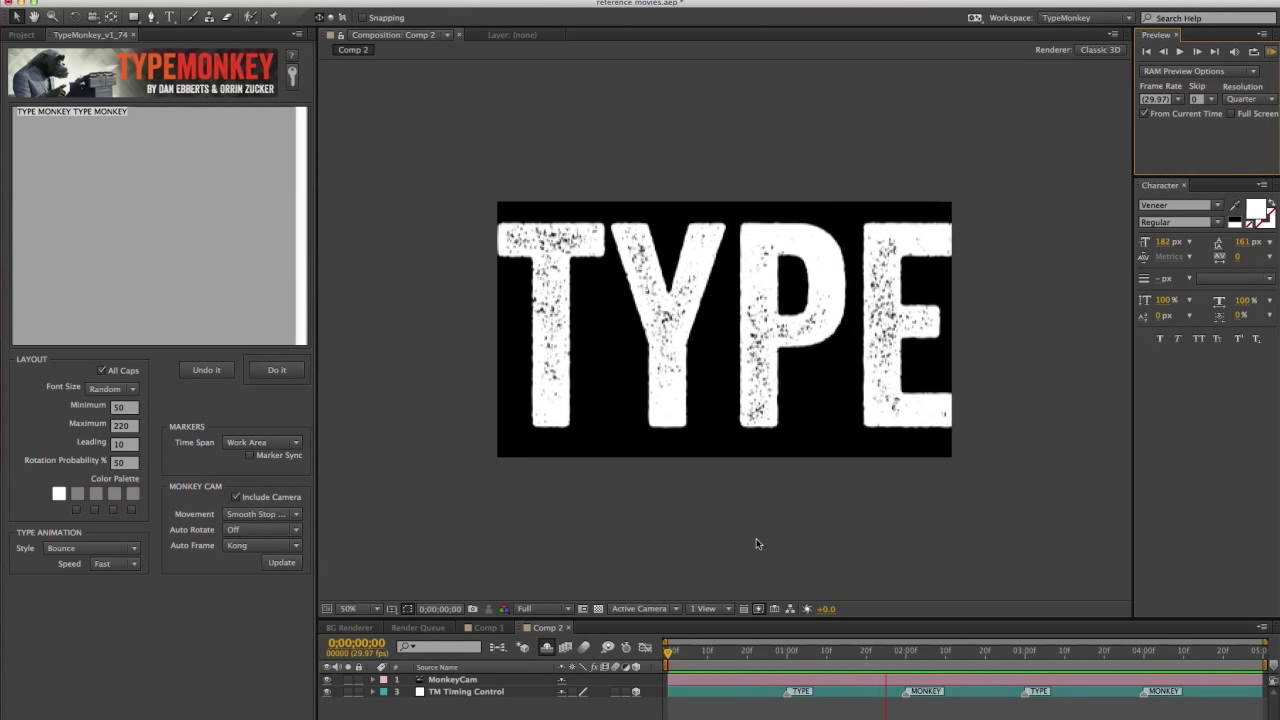
- Change Auto Frame from Kong to Loose, update the animation, and RAM Preview it
click(262, 545)
click(245, 575)
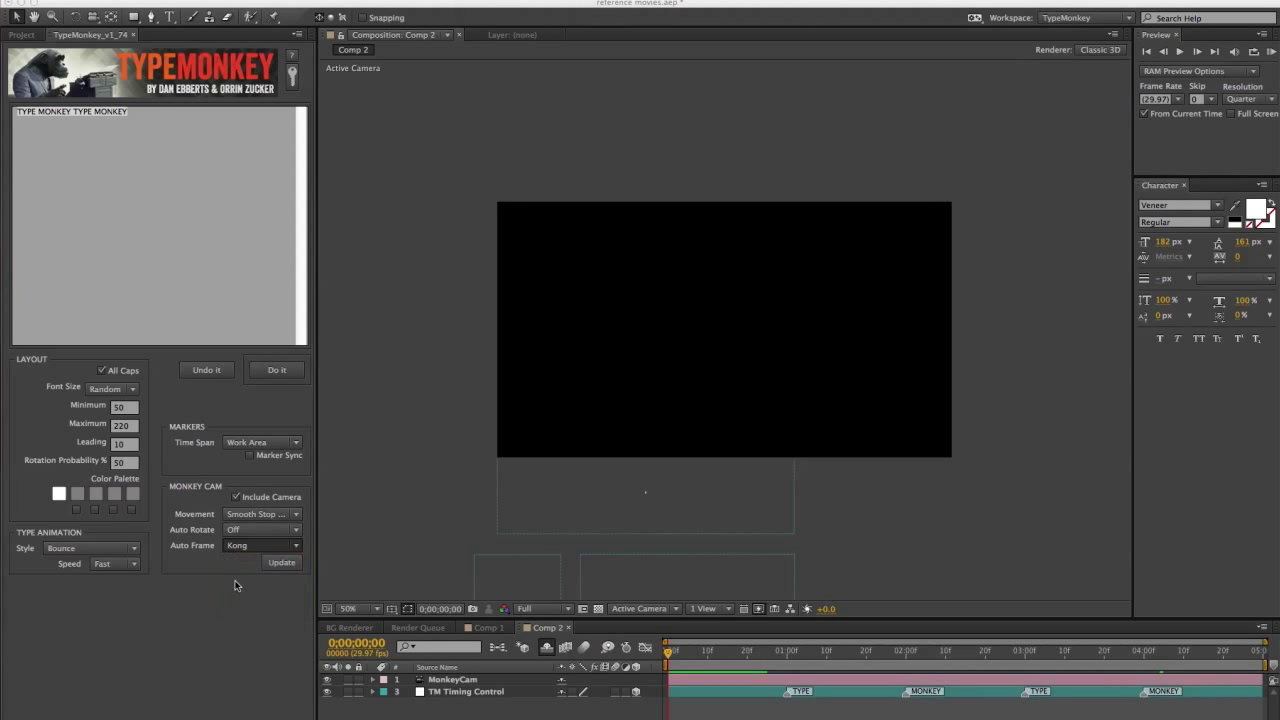
click(281, 563)
click(1271, 51)
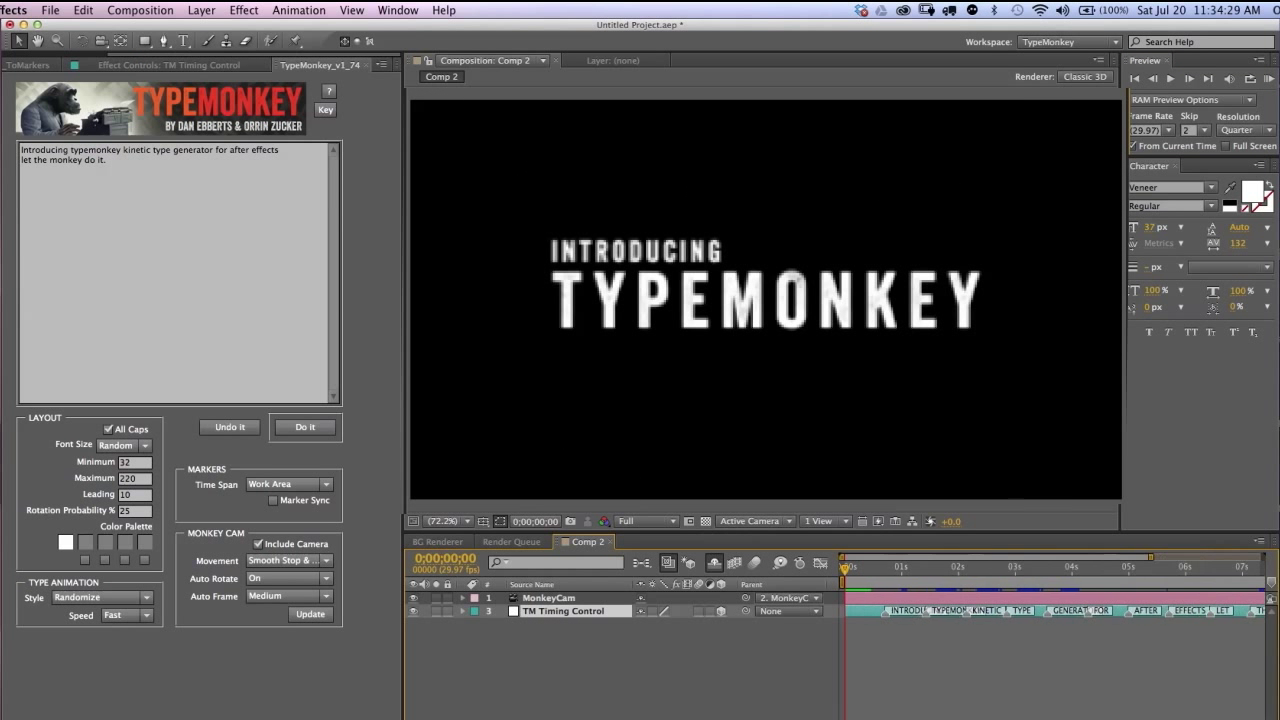
key(equal)
key(equal)
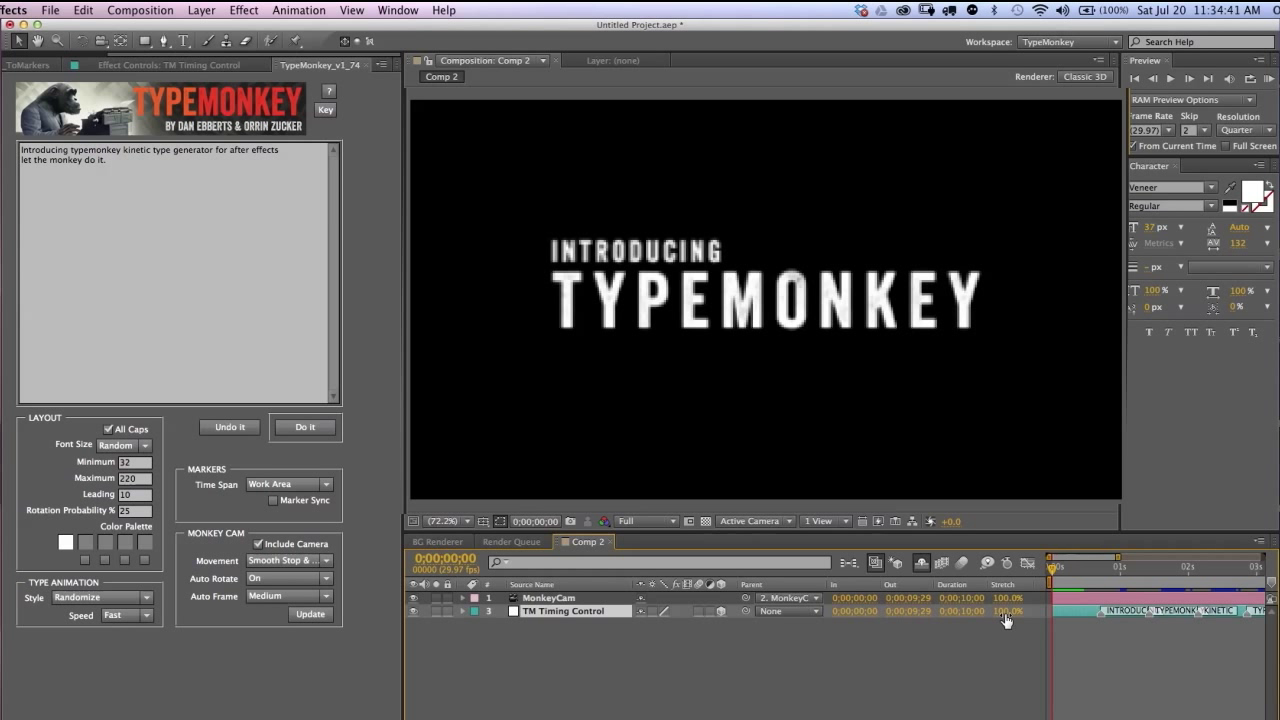
key(minus)
key(minus)
key(minus)
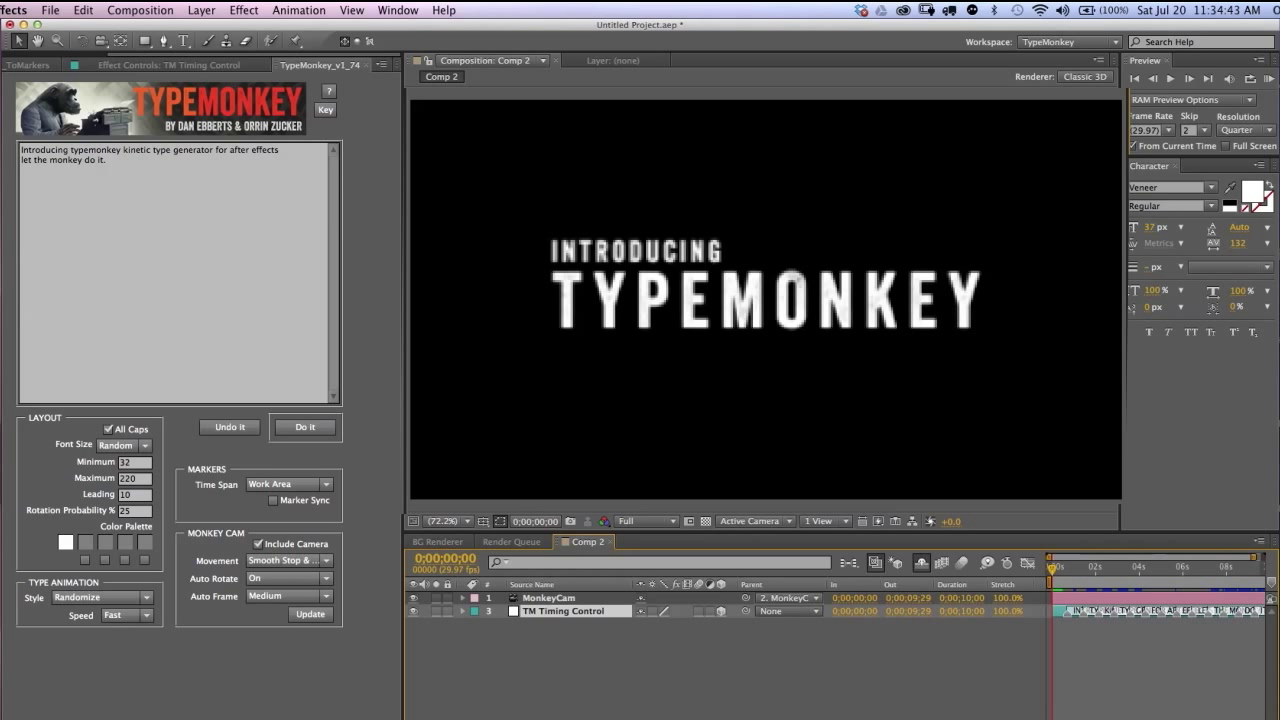
drag(1003, 612, 975, 618)
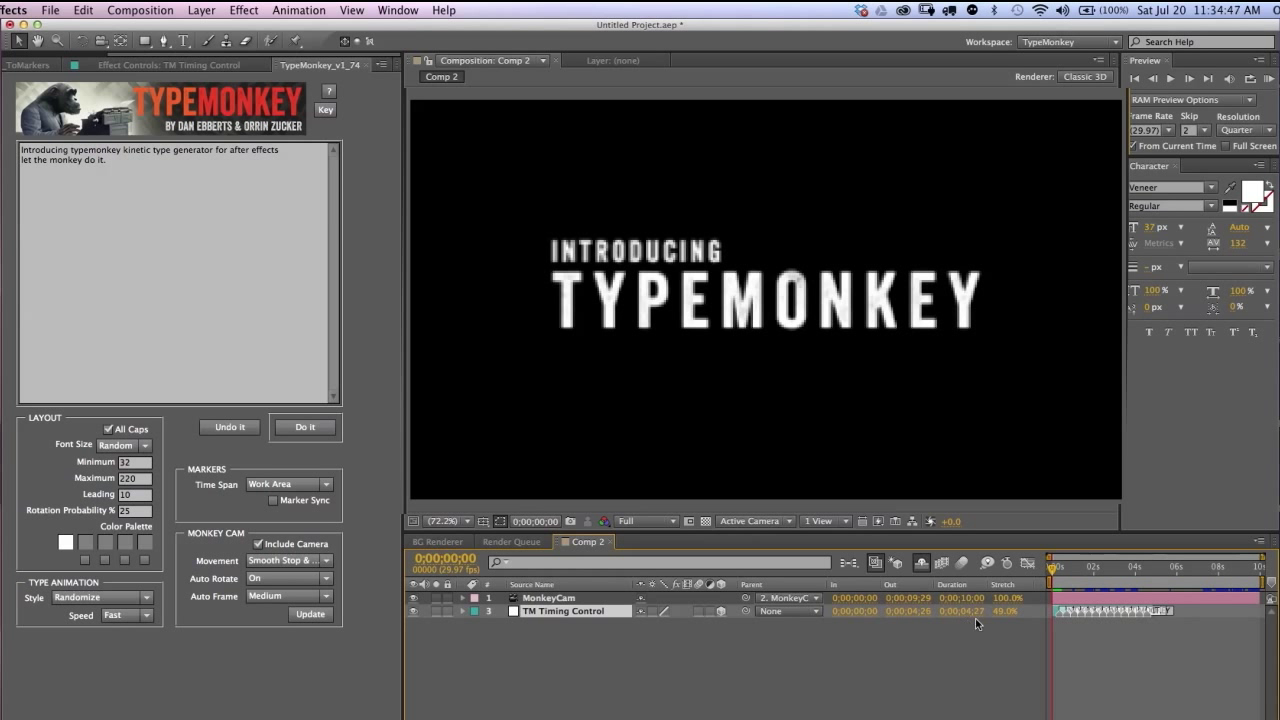
click(1268, 80)
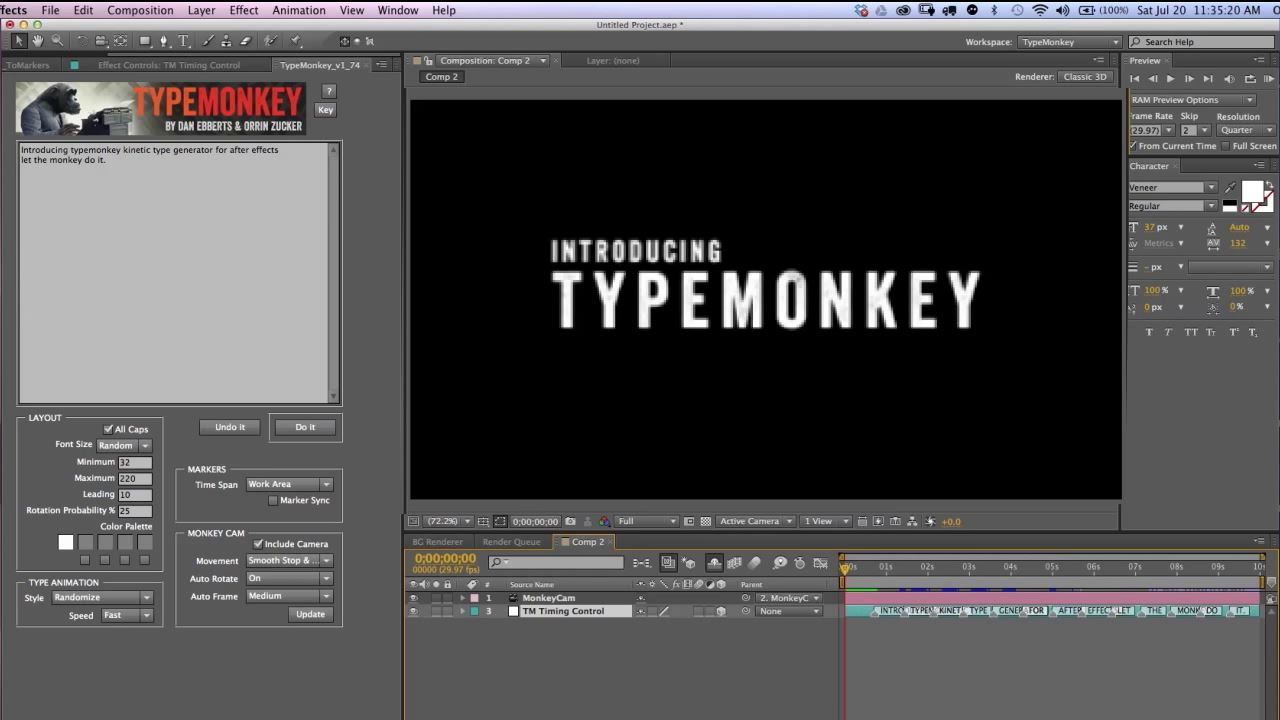
key(equal)
key(equal)
key(equal)
key(equal)
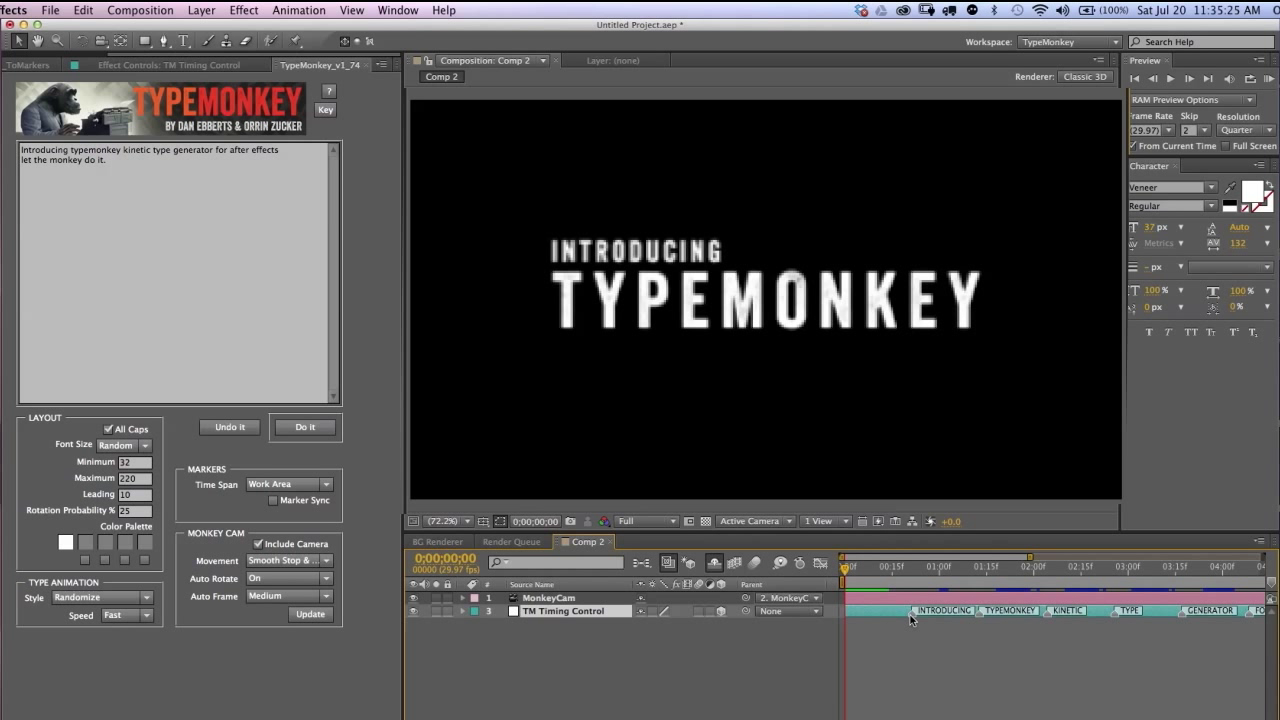
- On TM Timing Control, move INTRODUCING and TYPEMONKEY cues earlier and TYPE slightly later
drag(895, 614, 875, 616)
drag(978, 613, 941, 614)
mouse_move(1116, 613)
mouse_down()
mouse_move(1196, 614)
mouse_move(1160, 614)
mouse_up()
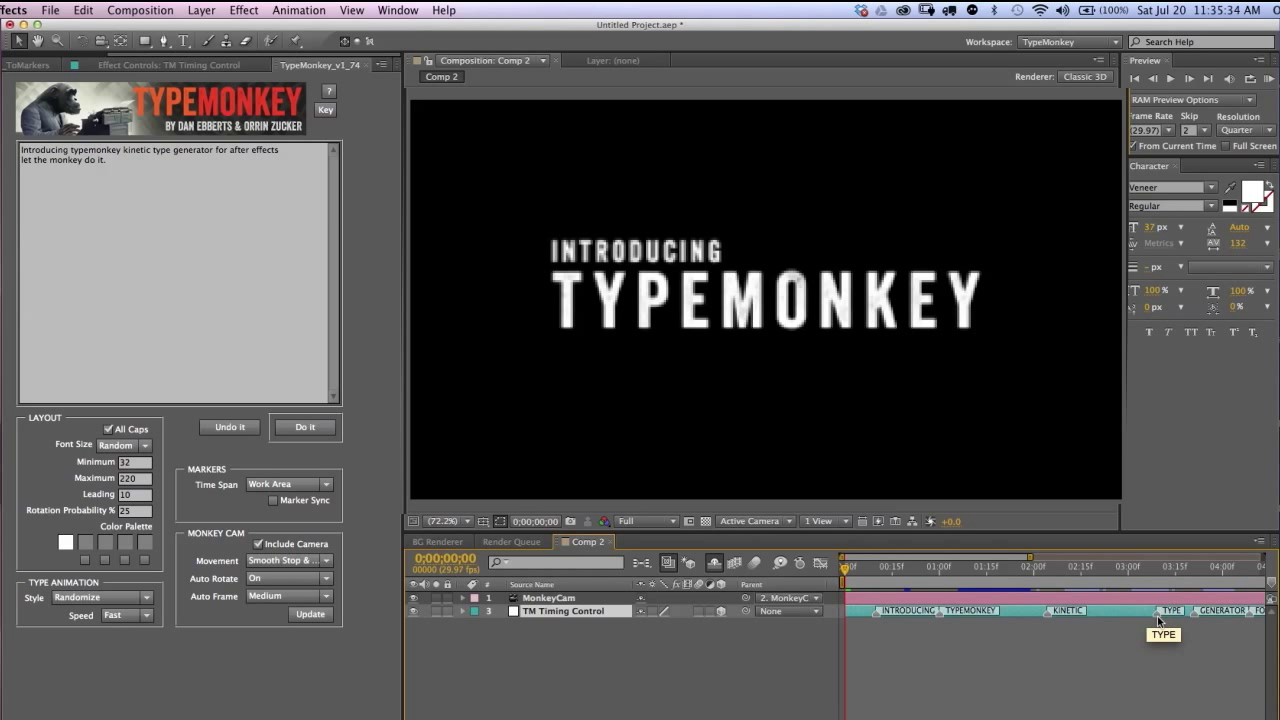
- Move AFTER and EFFECTS cues earlier, nudge LET later, and RAM Preview the result
scroll(1090, 705, right, 5)
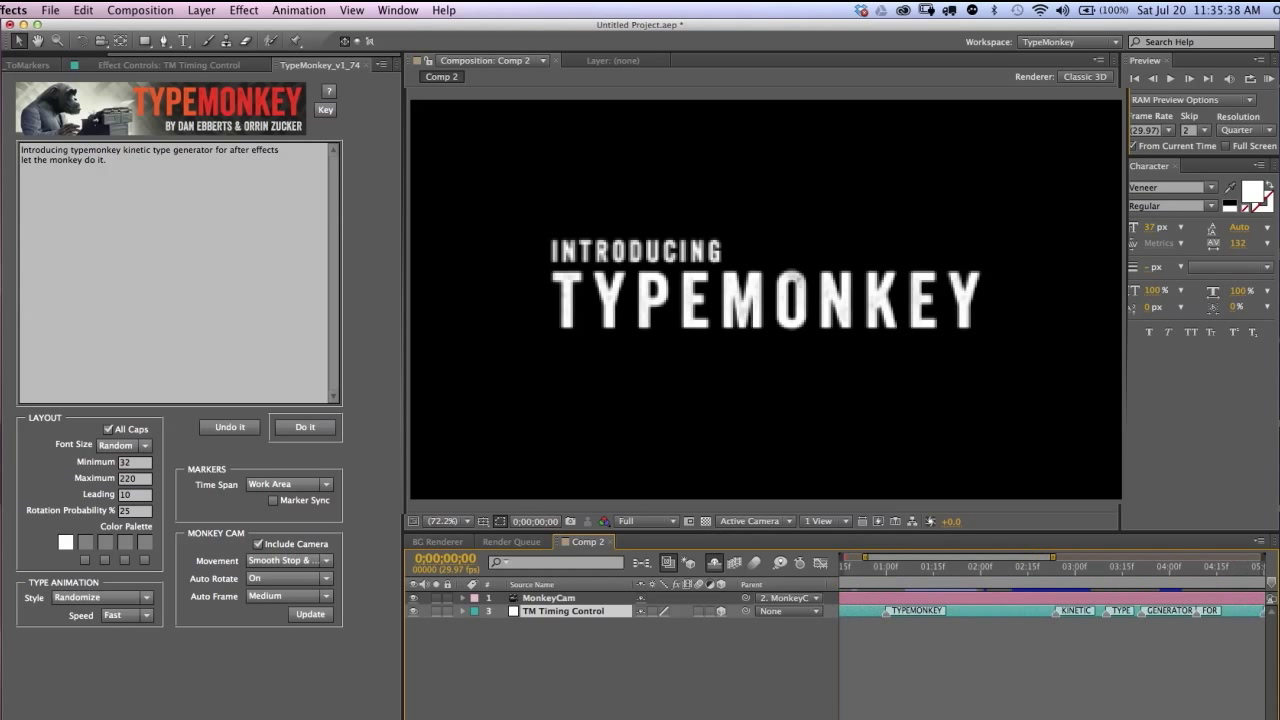
drag(1058, 614, 1030, 614)
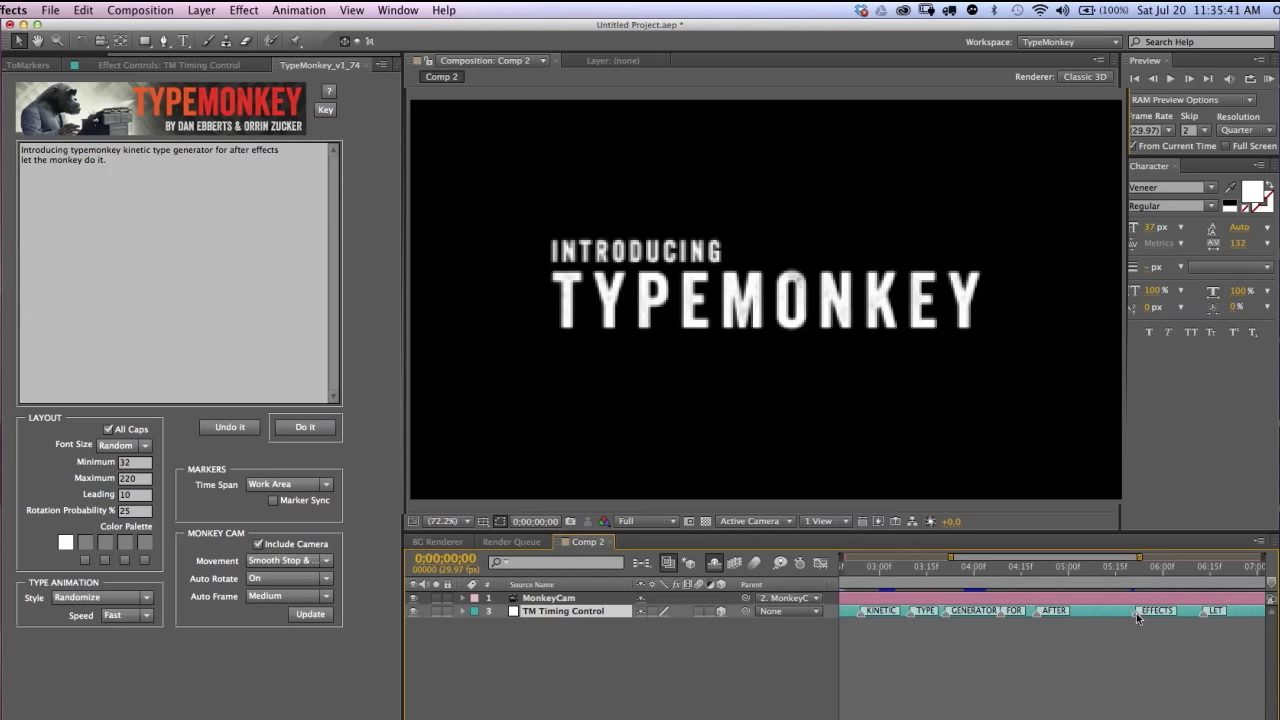
drag(1136, 613, 1086, 614)
scroll(1050, 610, right, 4)
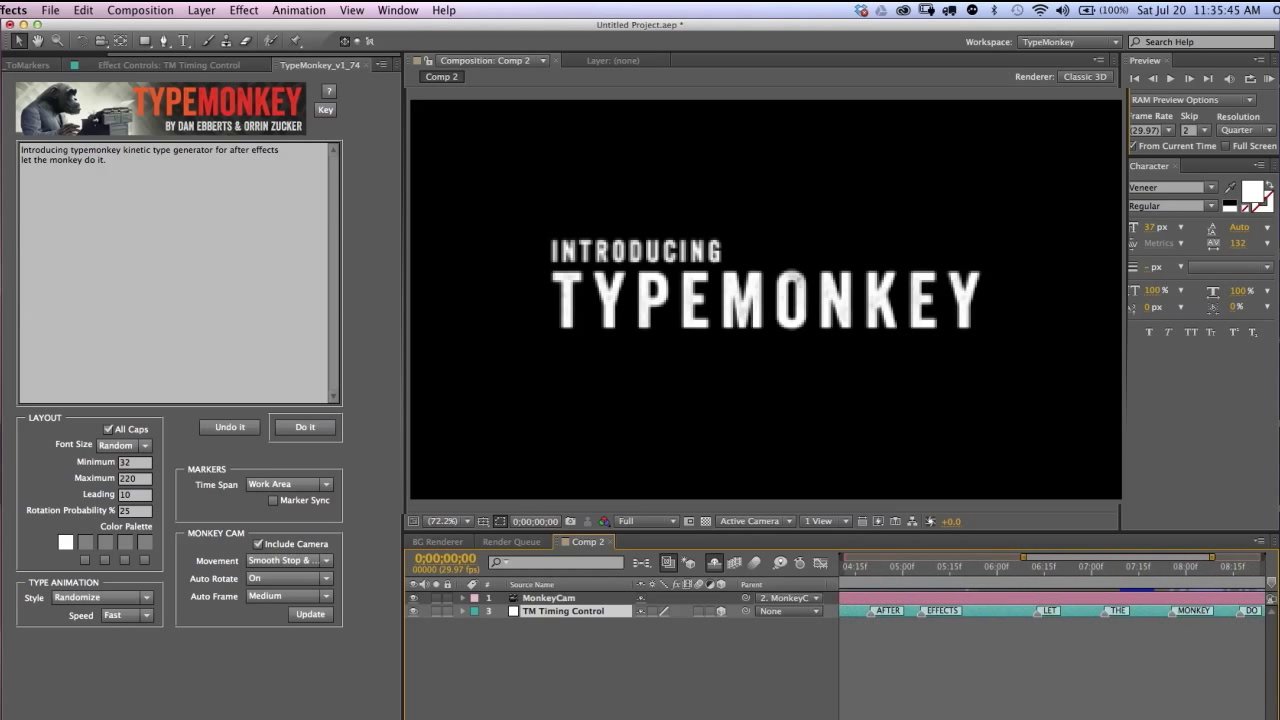
drag(1064, 618, 1074, 618)
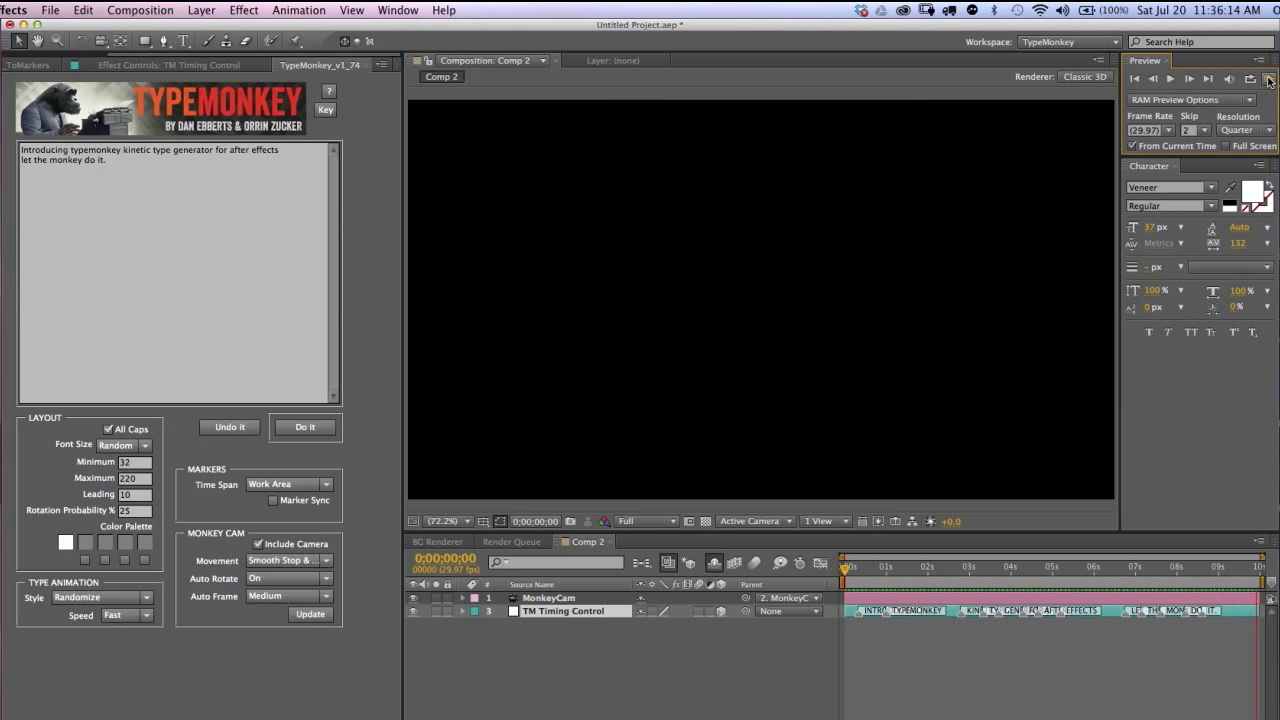
click(1268, 80)
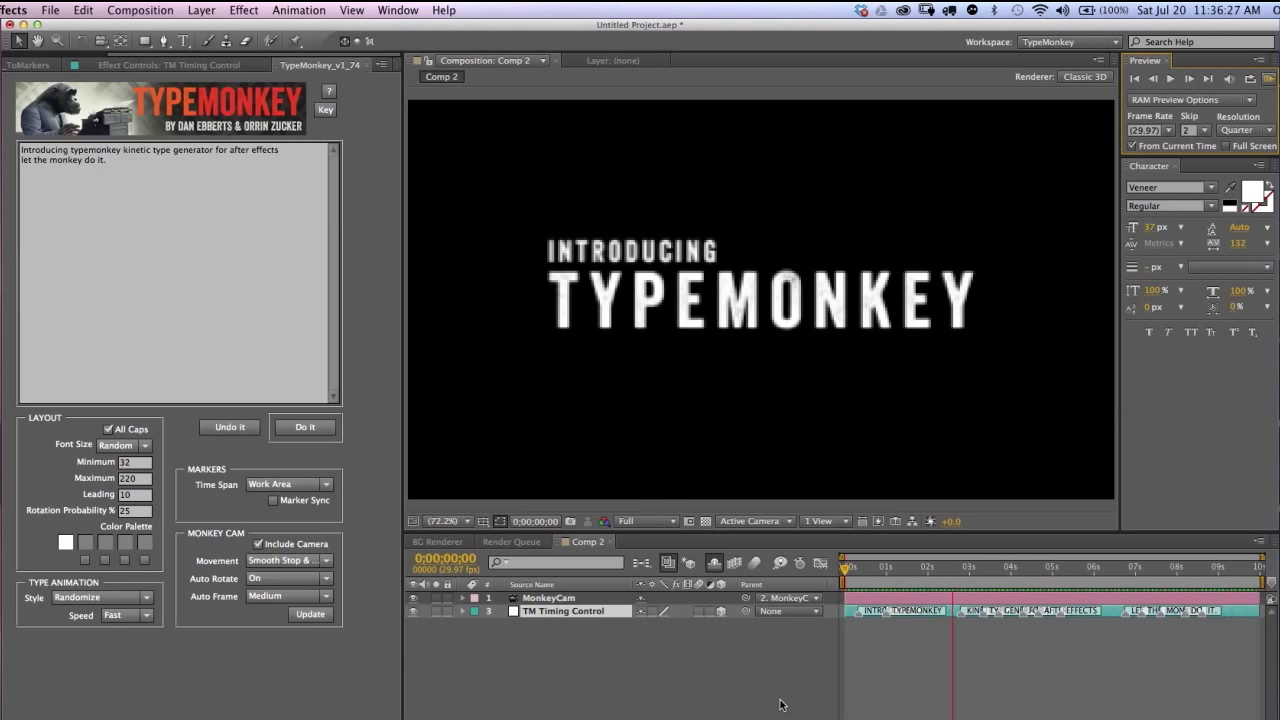
key(space)
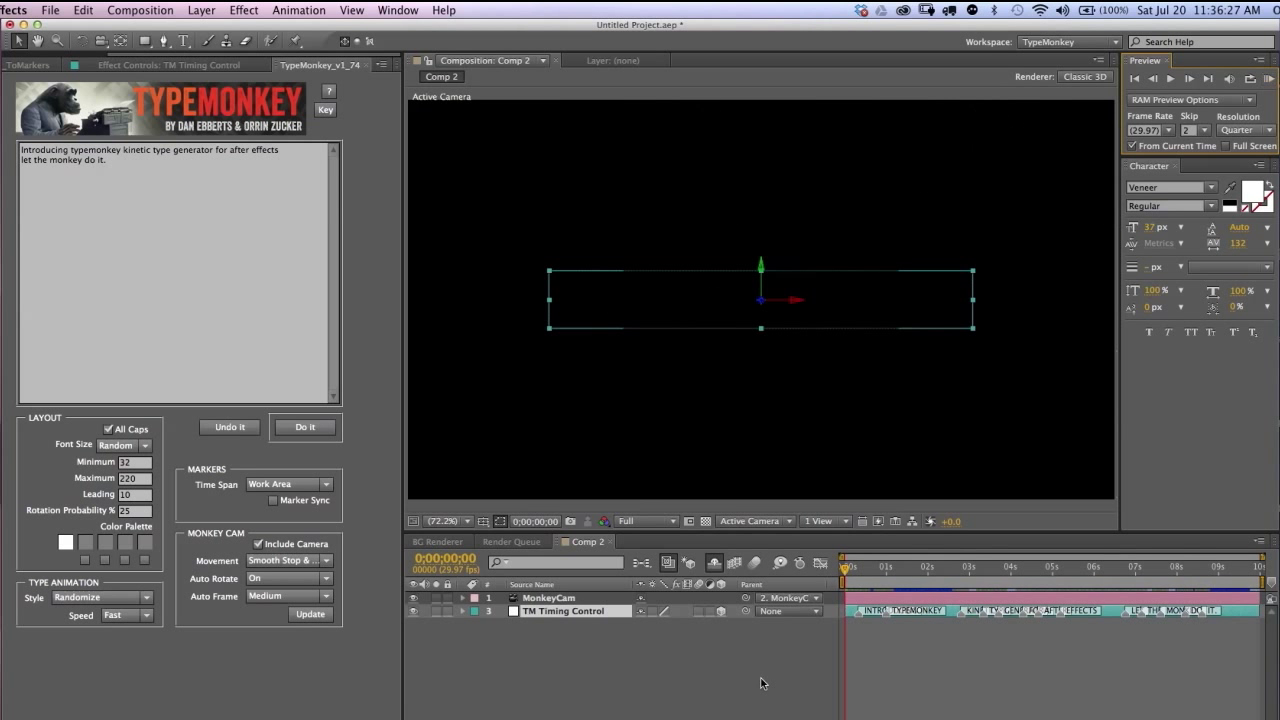
- Show hidden layers, scale the KINETIC word to 50%, and shift it right under TYPEMONKEY
click(714, 562)
drag(873, 566, 966, 570)
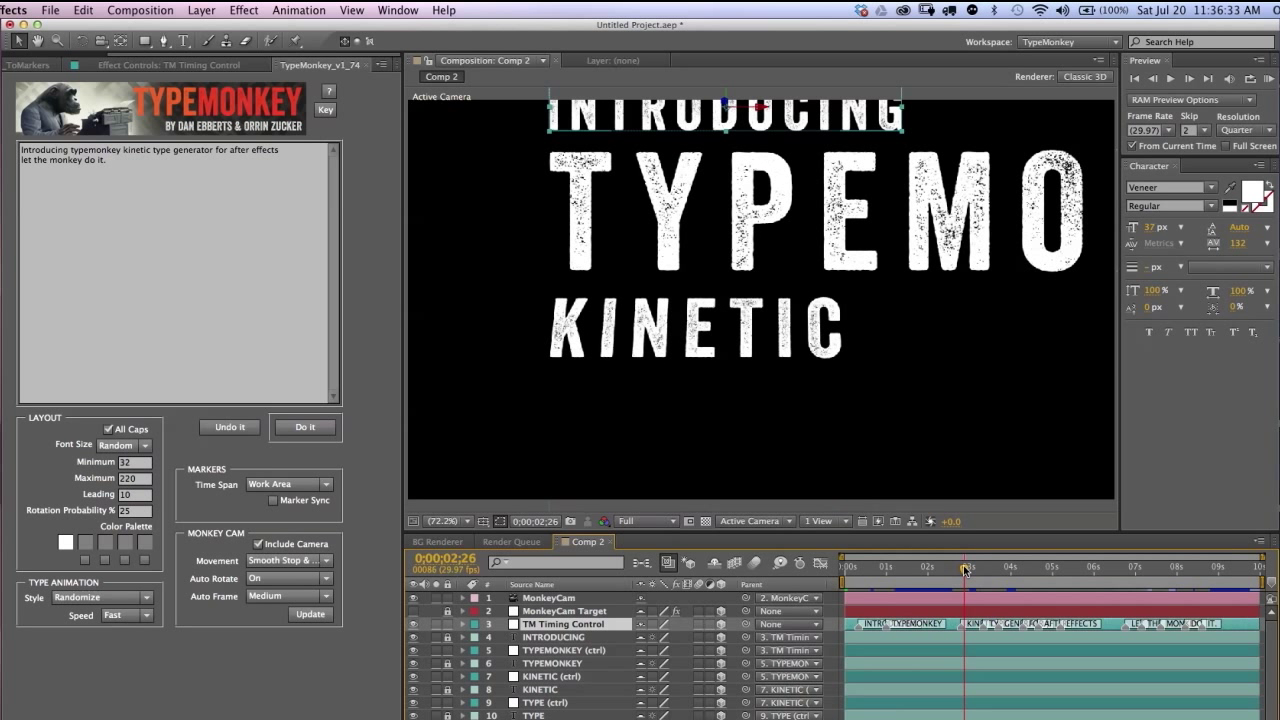
click(702, 337)
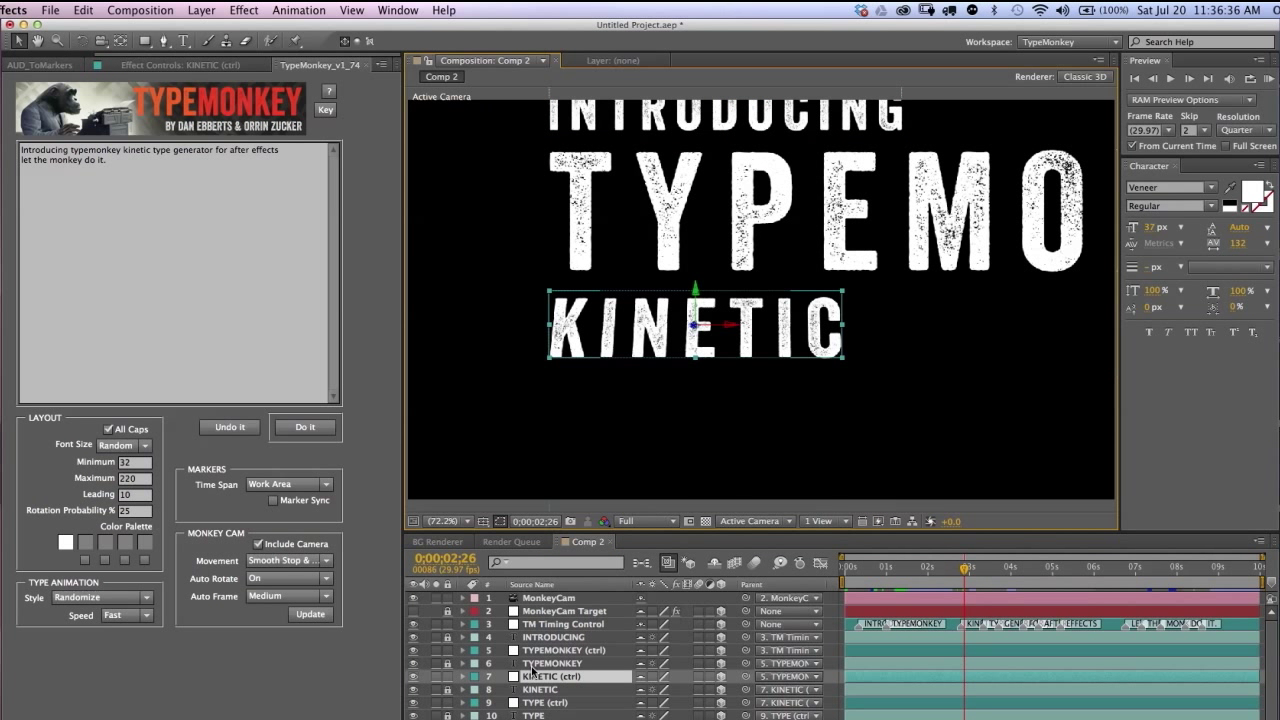
key(s)
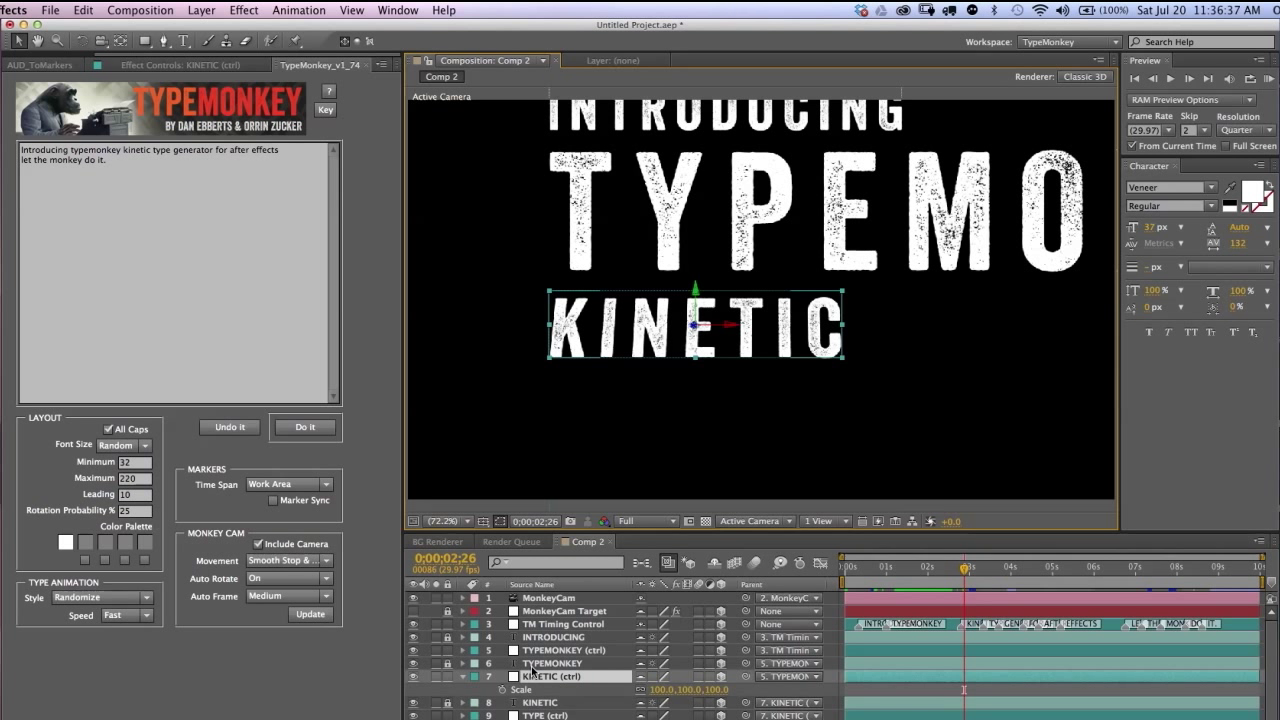
click(662, 690)
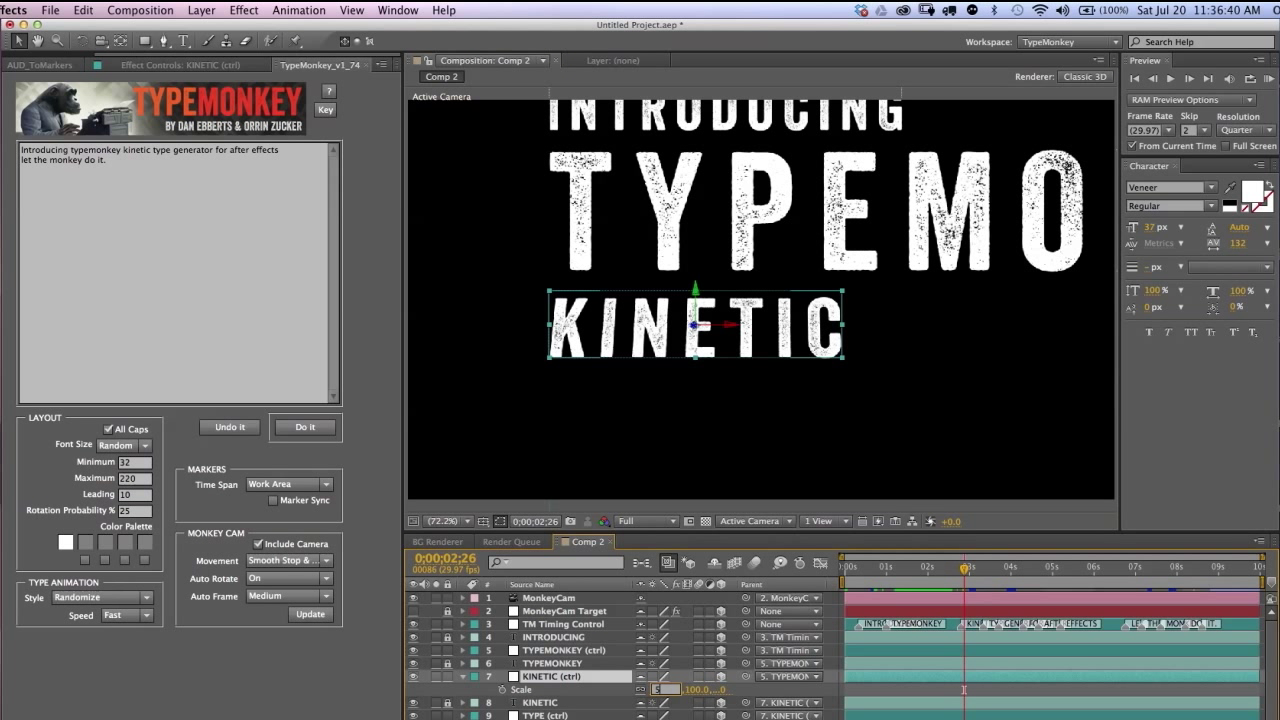
text(50)
key(Return)
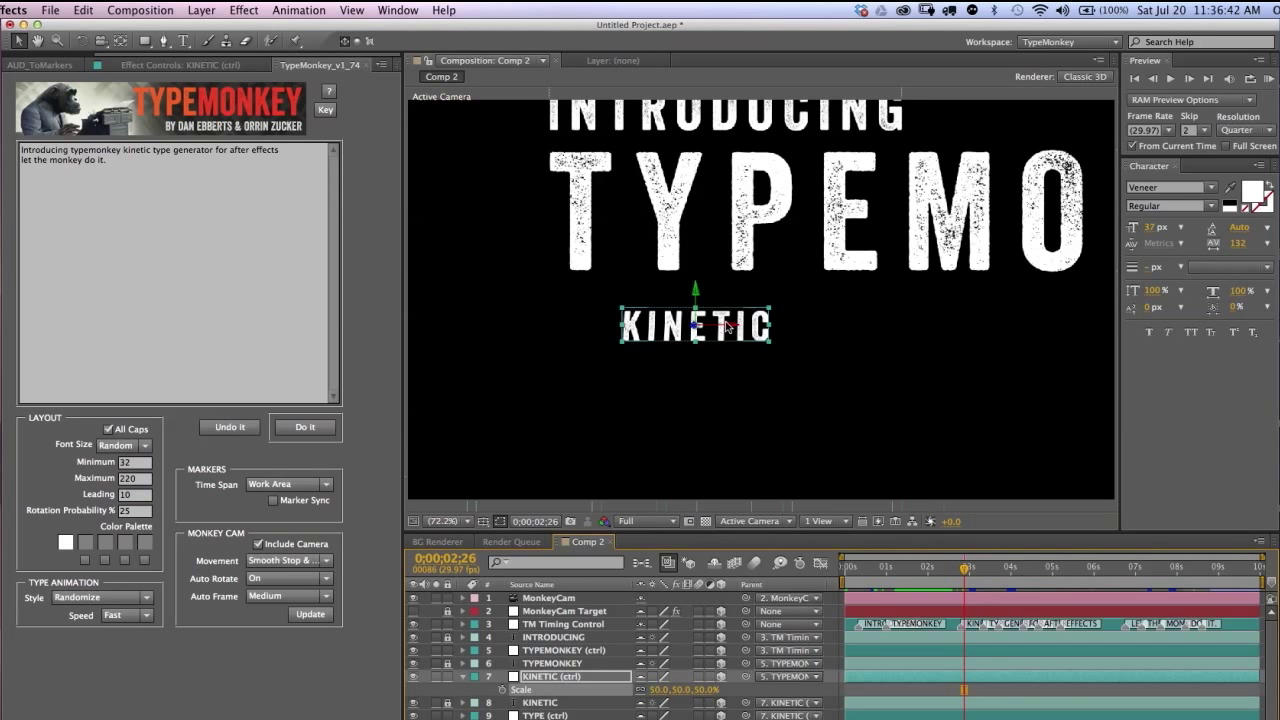
drag(742, 310, 928, 316)
- Play through to the LET THE MONKEY section and run a full preview
key(space)
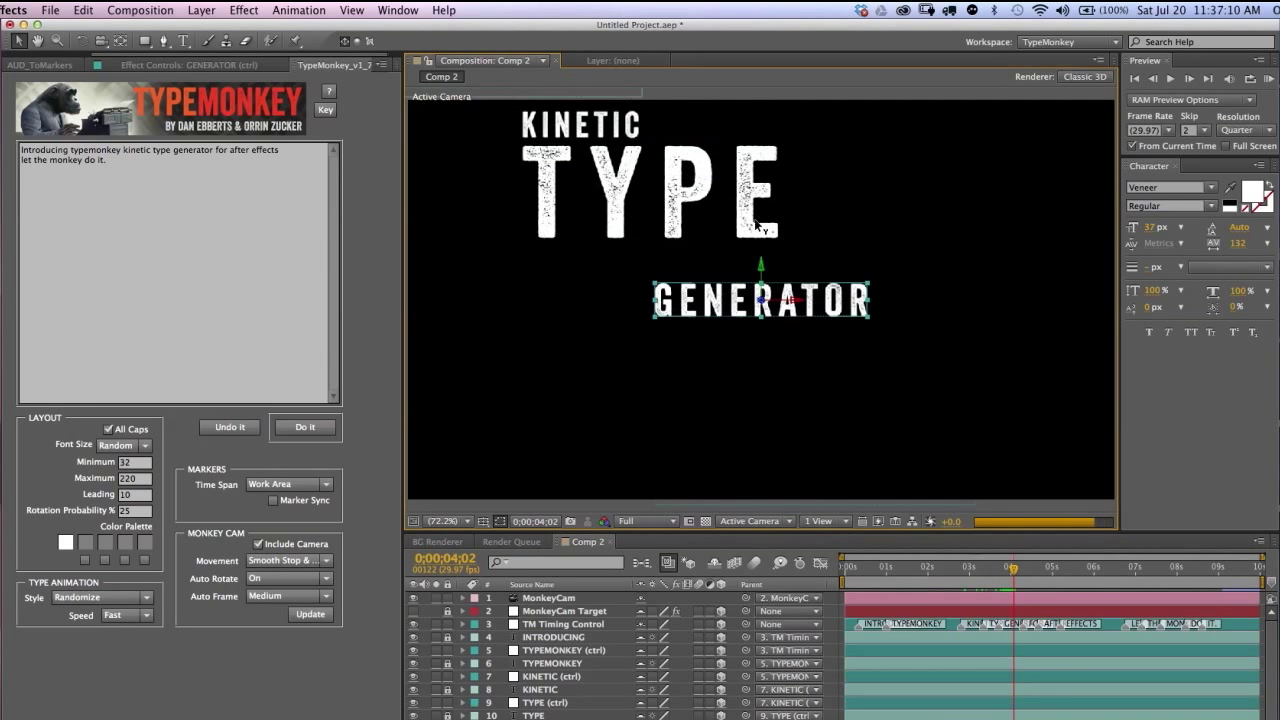
scroll(840, 655, down, 3)
click(752, 335)
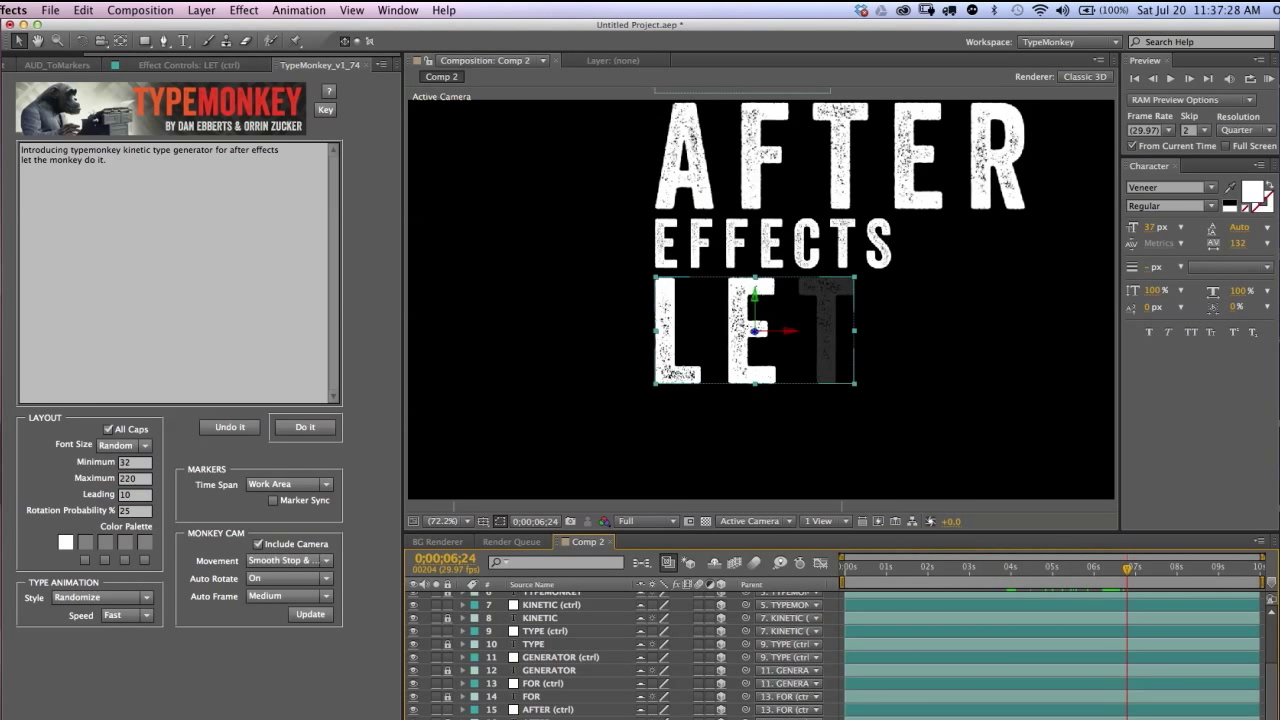
mouse_move(1128, 567)
mouse_down()
mouse_move(1225, 567)
mouse_move(1011, 566)
mouse_move(1113, 567)
mouse_up()
key(space)
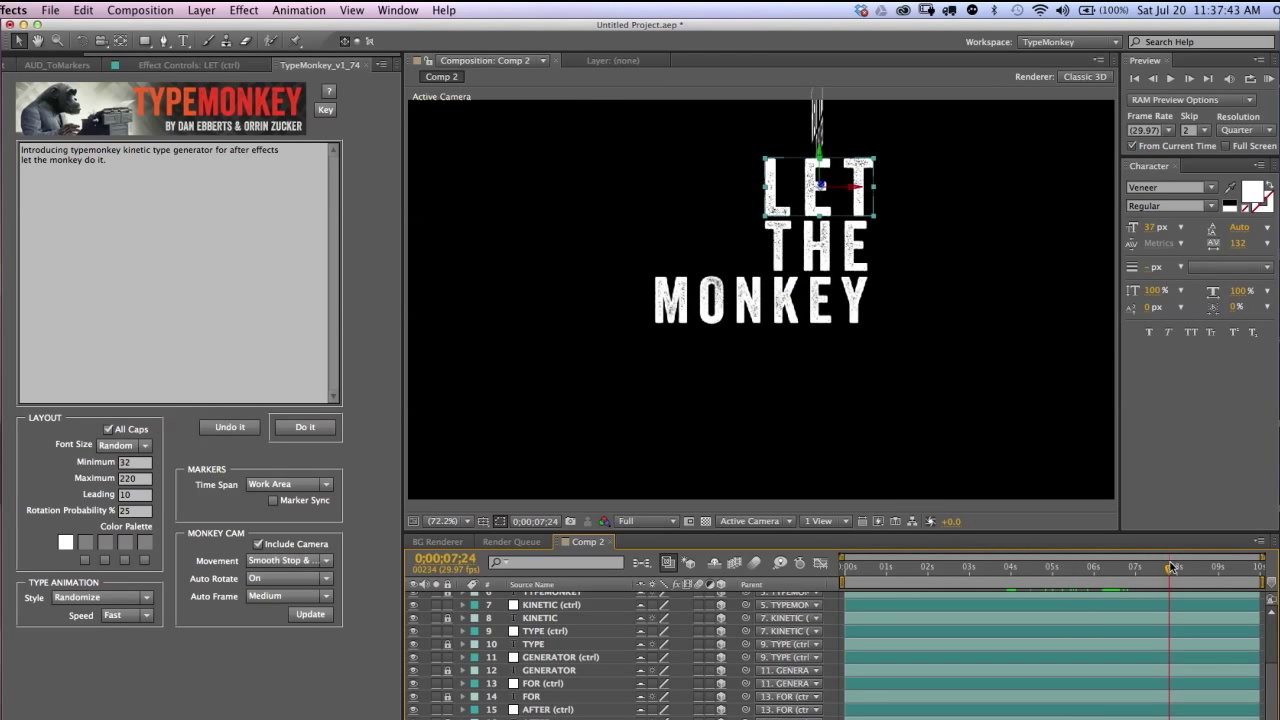
click(1268, 80)
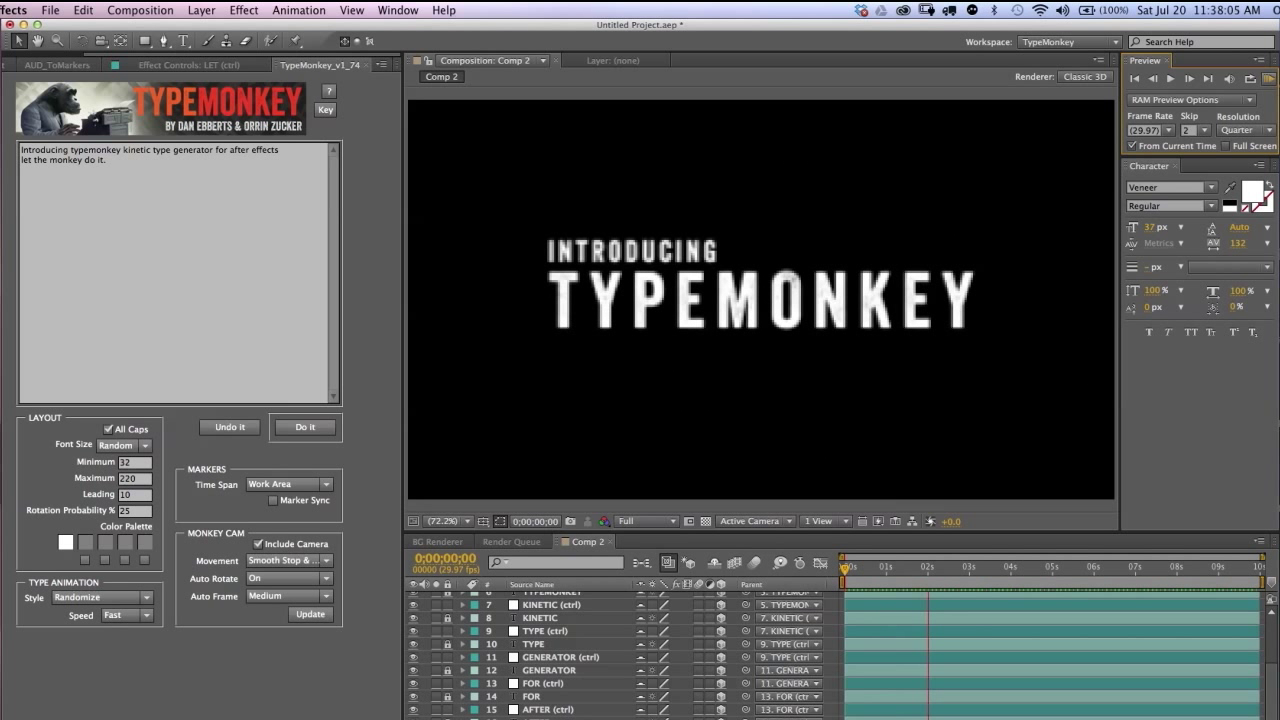
- Bring QuickTime Player to the front while the Comp 2 preview loops back to INTRODUCING TYPEMONKEY
key(super+Tab)
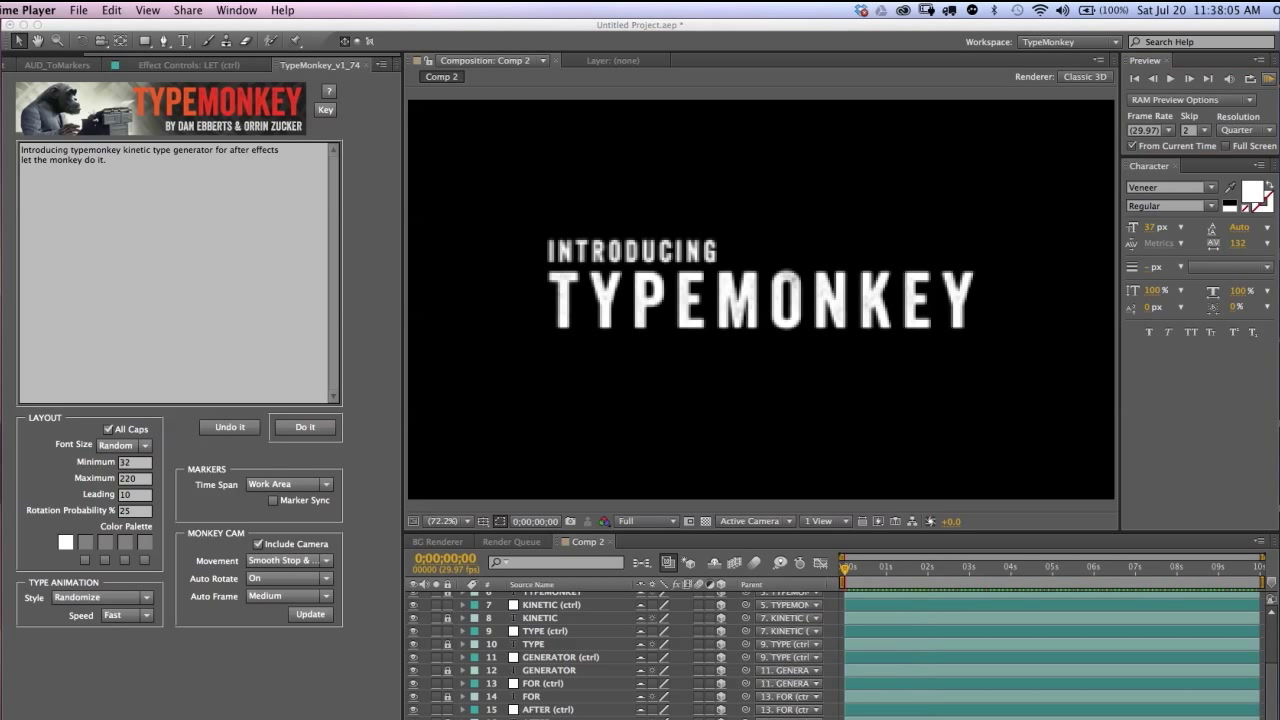